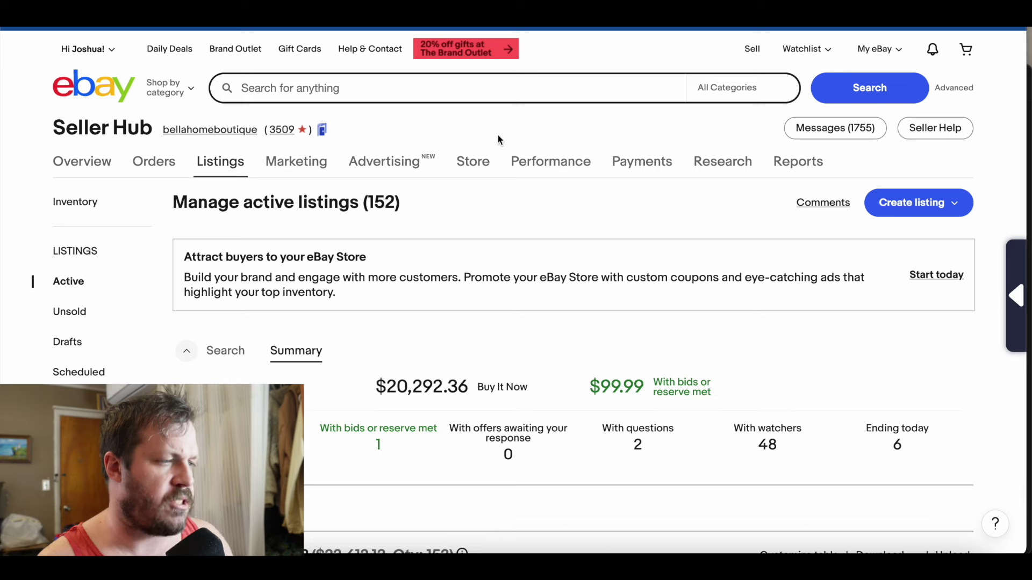
# - Bring up the Research tab's dropdown from the Manage active listings page
pyautogui.moveTo(719, 161)
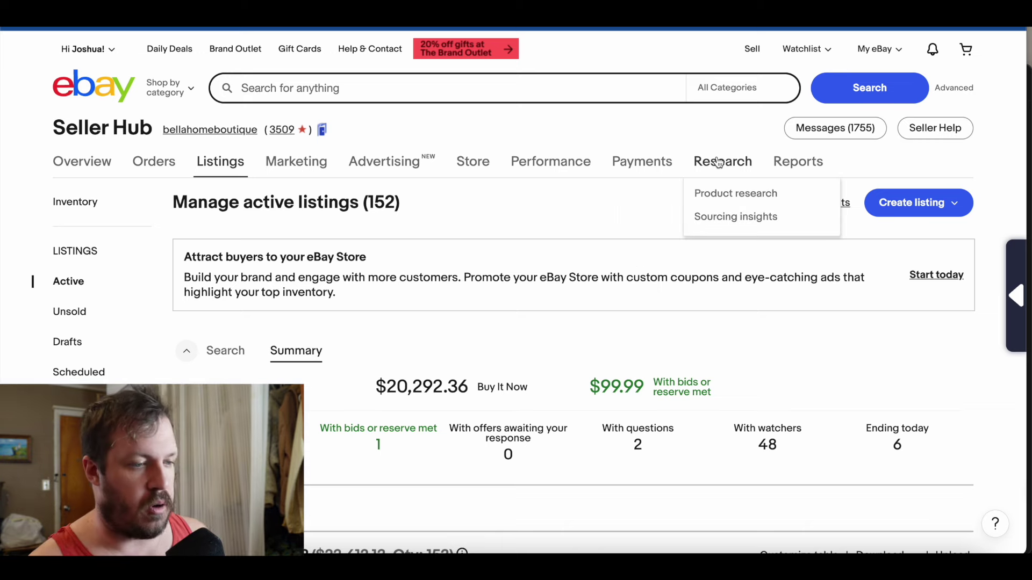
# - Open Product research, leaving the date range at Last 90 days and no keywords
pyautogui.click(721, 197)
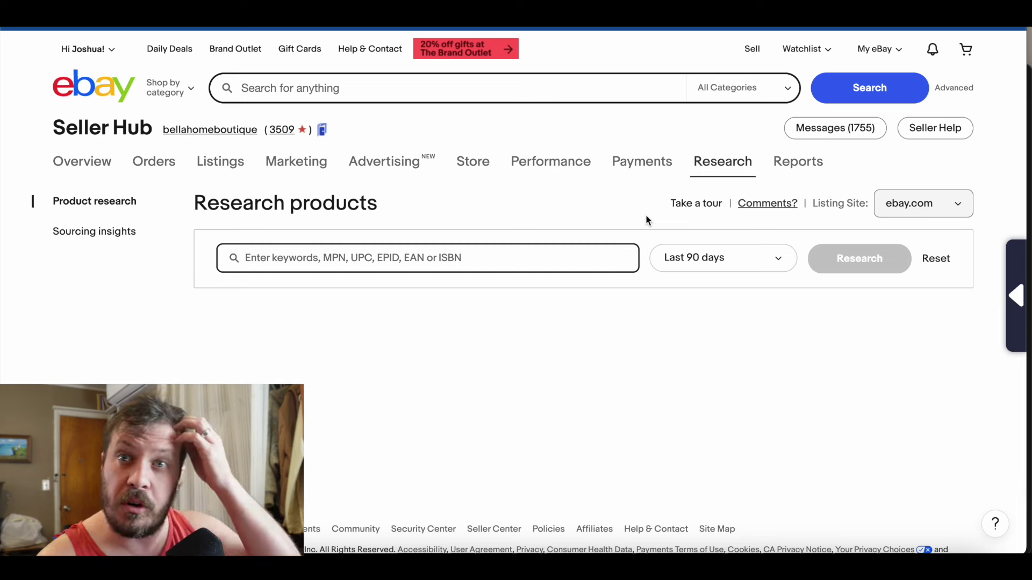
pyautogui.click(597, 211)
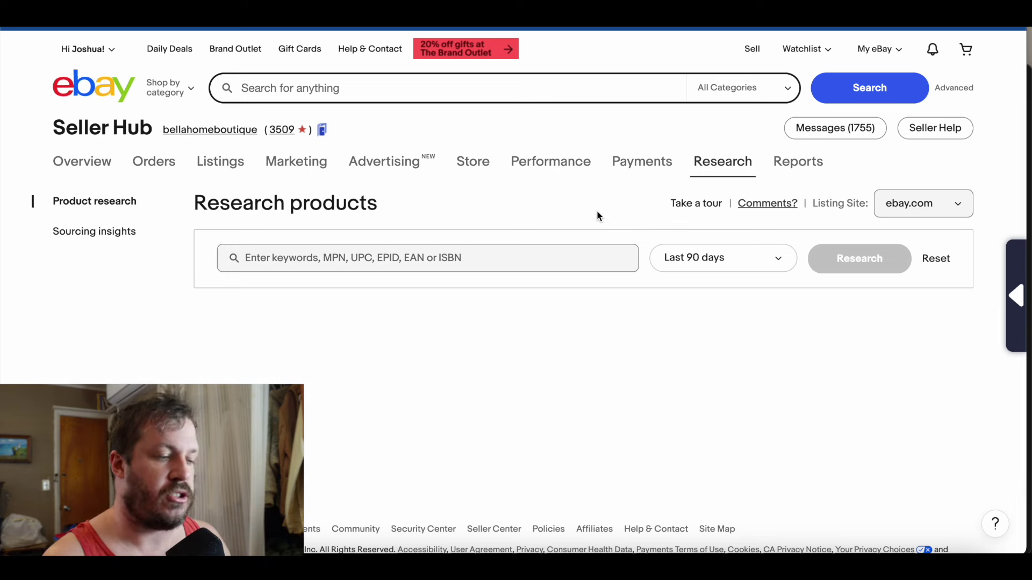
pyautogui.scroll(-1, 597, 215)
pyautogui.click(596, 210)
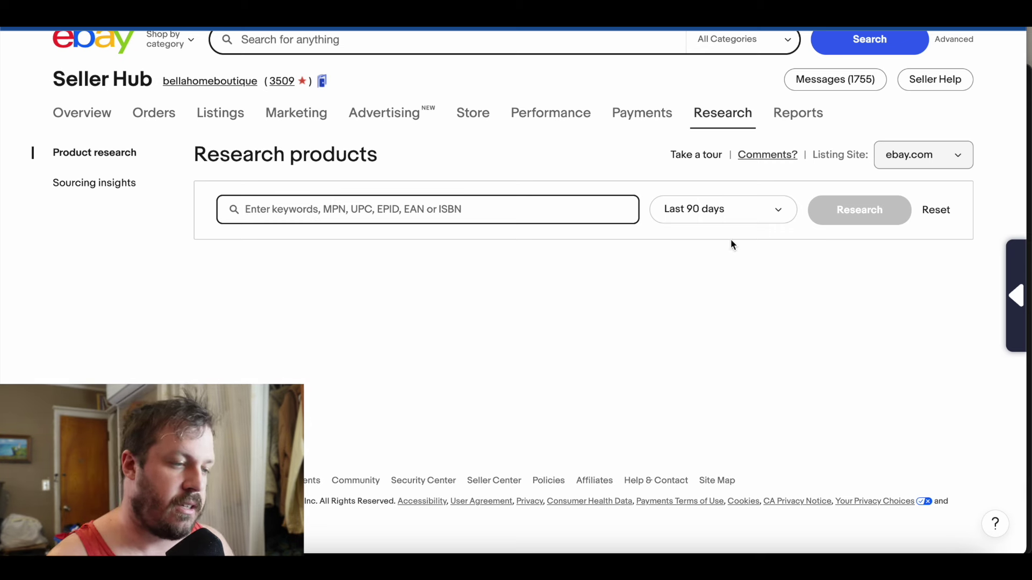
pyautogui.click(726, 211)
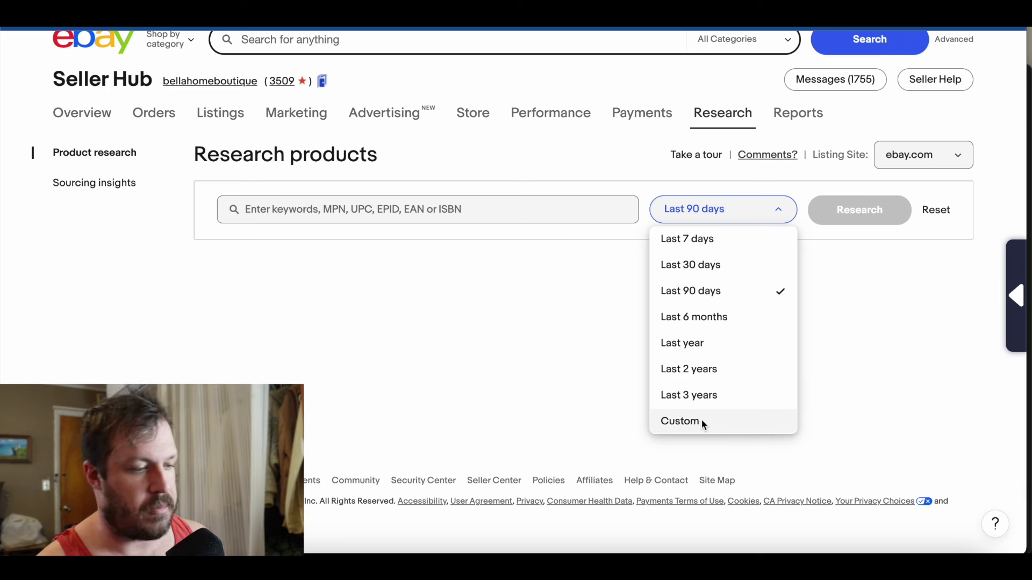
pyautogui.click(468, 329)
# - Run a sold-data research for the keyword 'Shirts' over the last 90 days
pyautogui.click(416, 215)
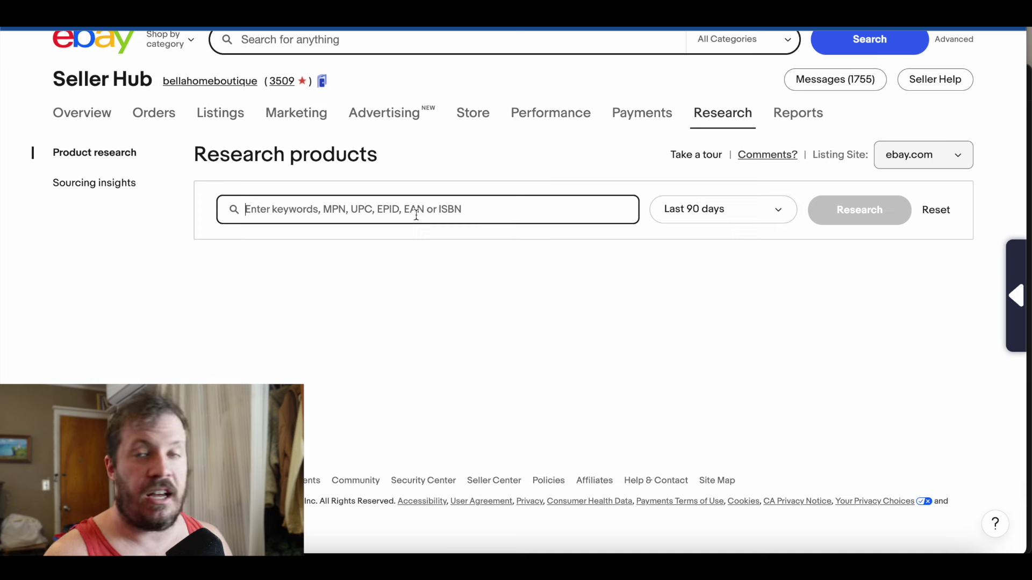
pyautogui.write('q')
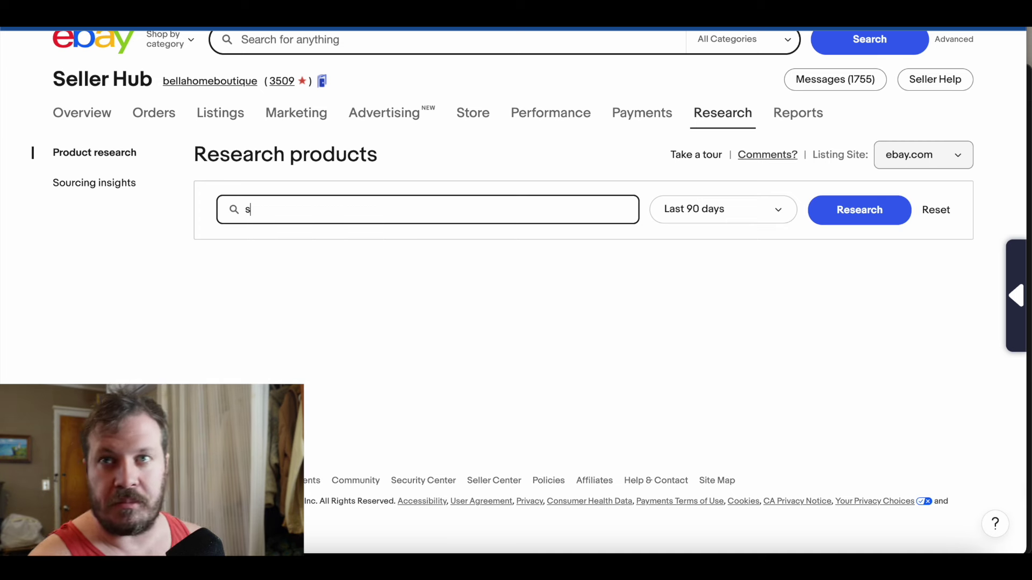
pyautogui.press('BackSpace')
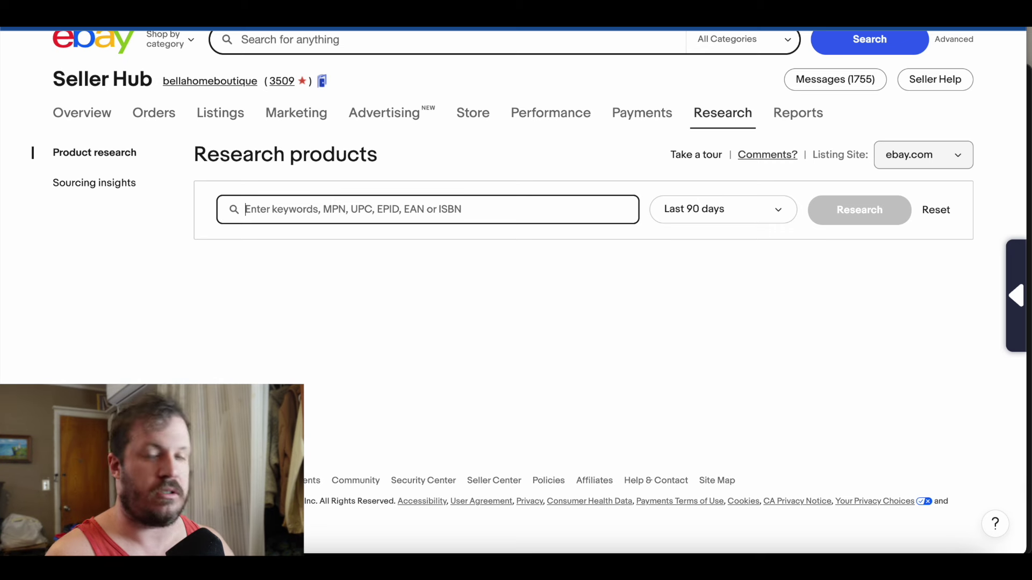
pyautogui.write('S')
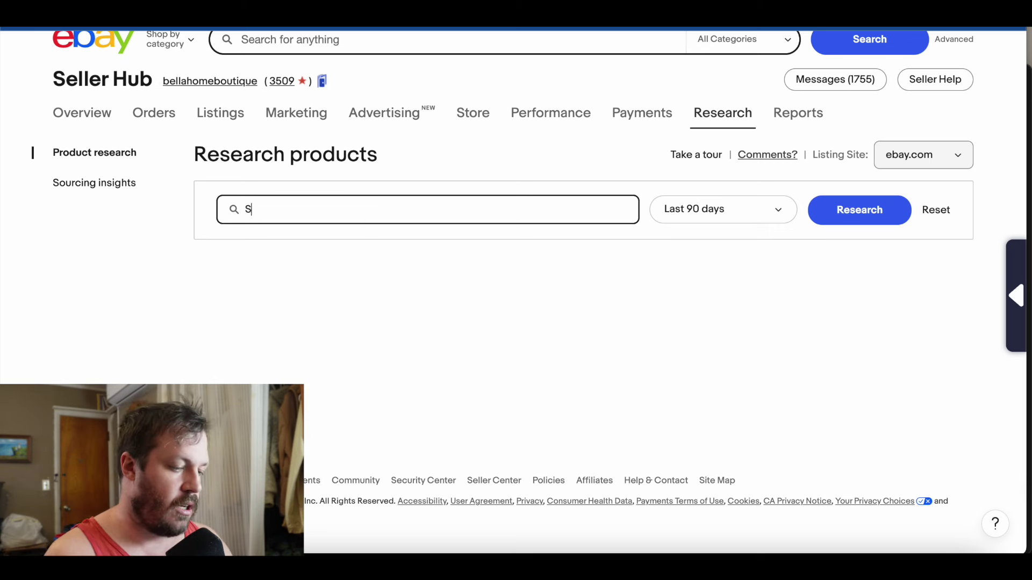
pyautogui.press('BackSpace')
pyautogui.press('BackSpace')
pyautogui.press('BackSpace')
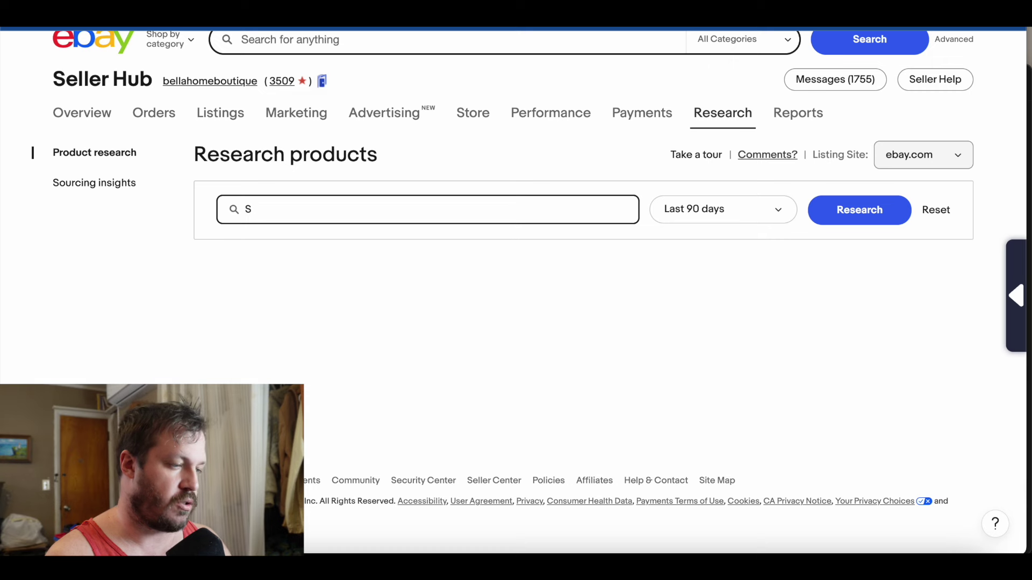
pyautogui.write('irts\\')
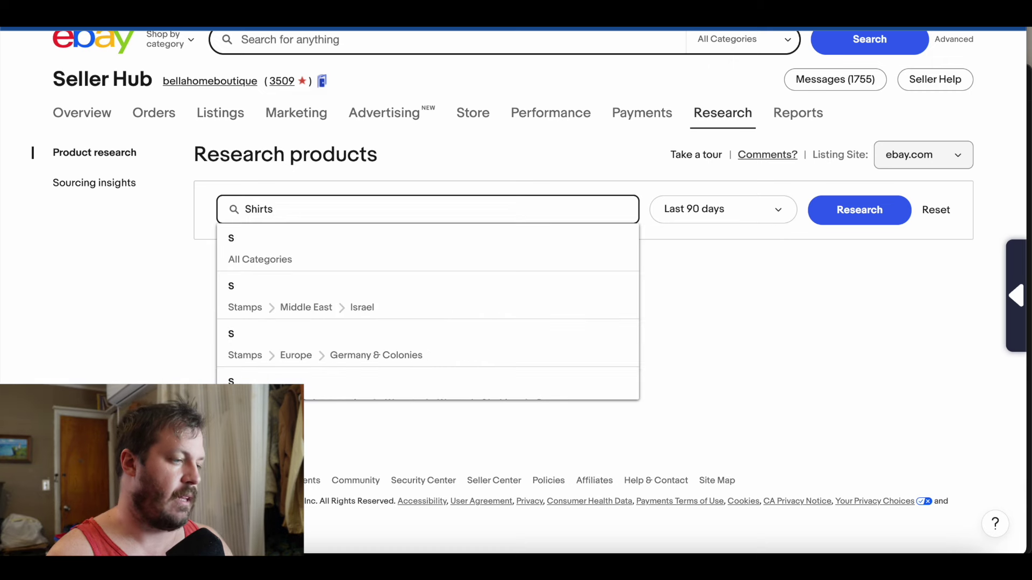
pyautogui.press('Return')
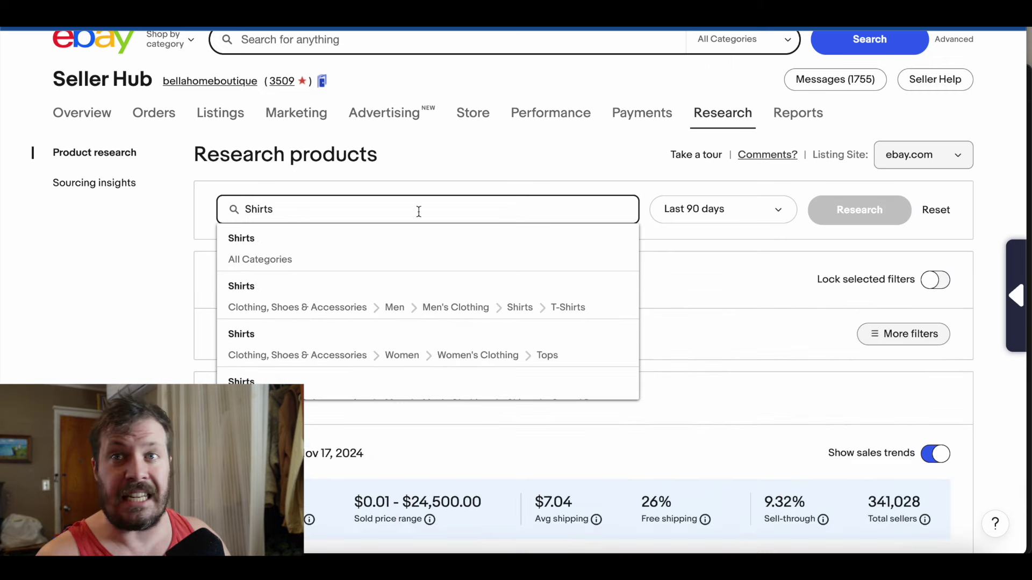
pyautogui.click(540, 177)
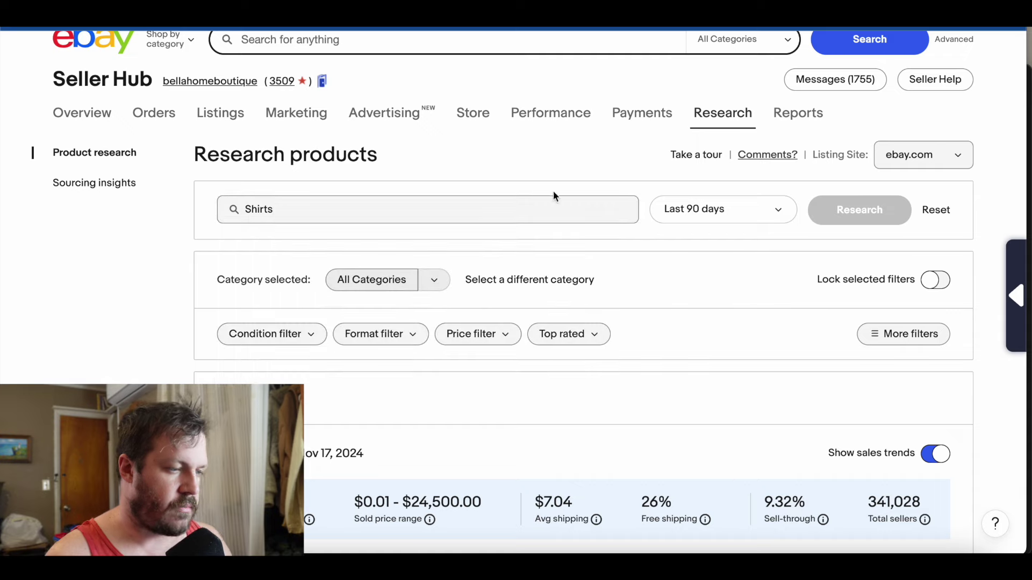
pyautogui.scroll(-3, 622, 320)
# - Sort the sold Shirts listings by Avg sold price, highest first
pyautogui.scroll(2, 622, 321)
pyautogui.scroll(-4, 621, 316)
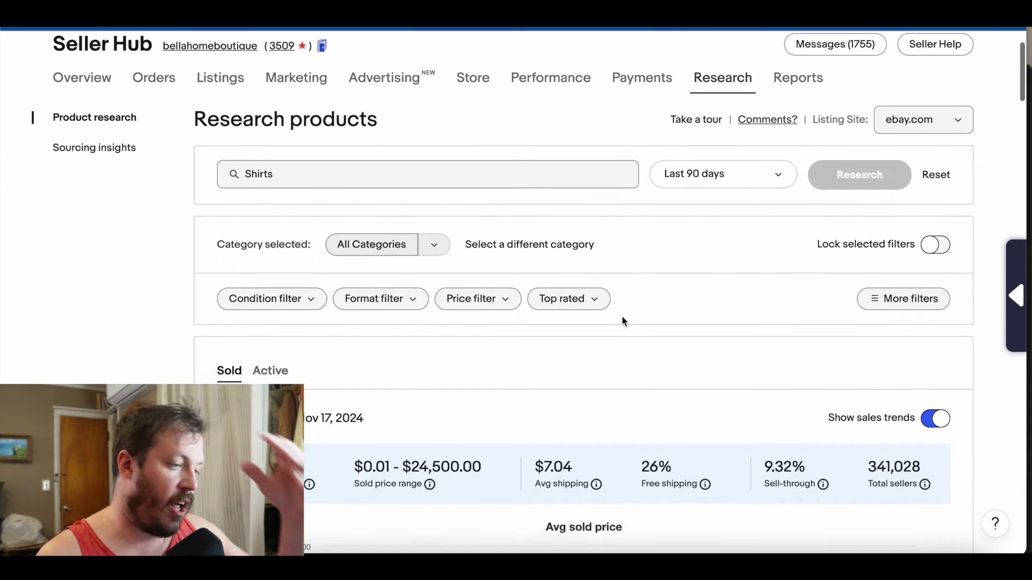
pyautogui.scroll(-2, 454, 269)
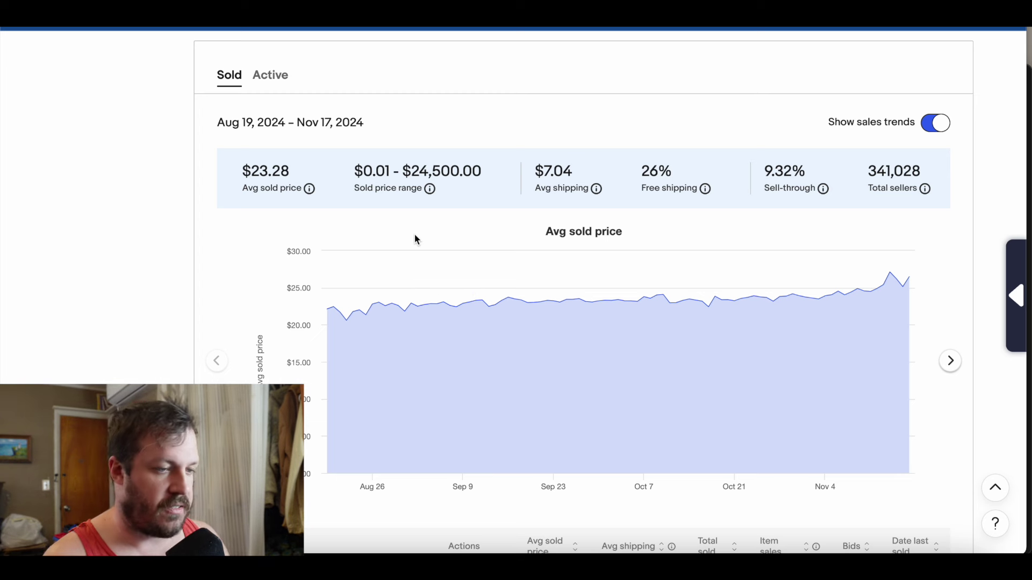
pyautogui.moveTo(367, 259)
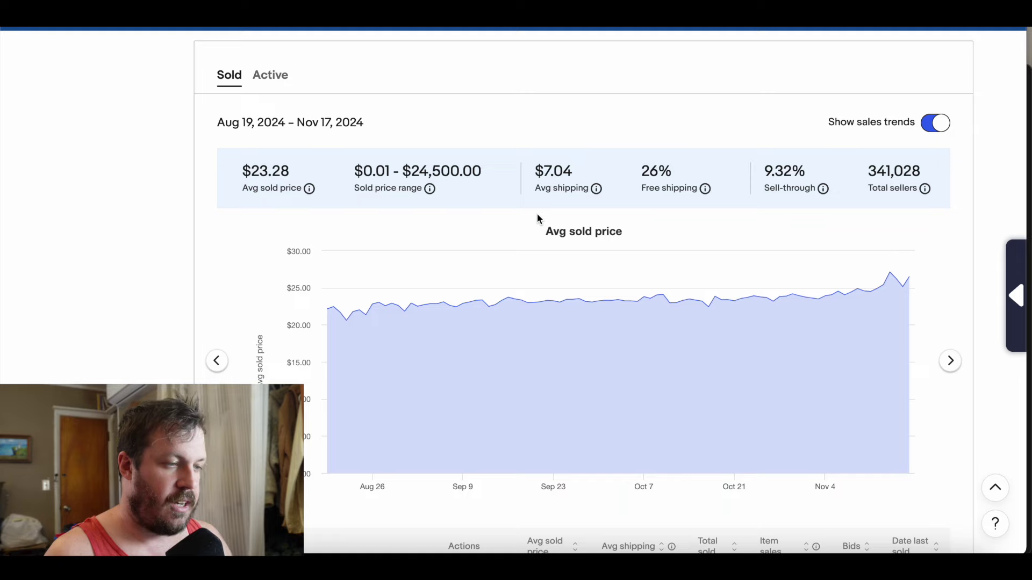
pyautogui.scroll(-7, 538, 215)
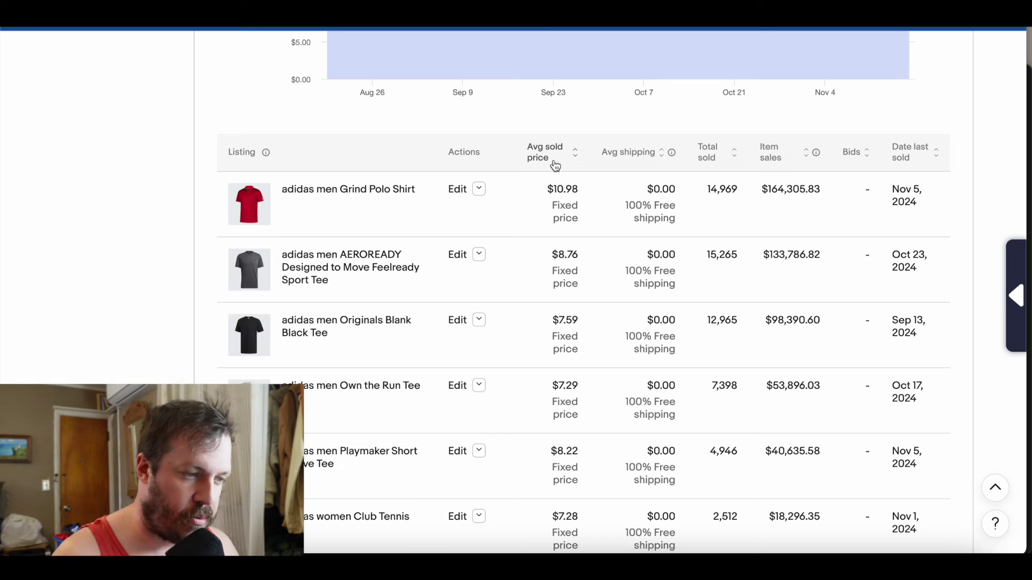
pyautogui.click(555, 165)
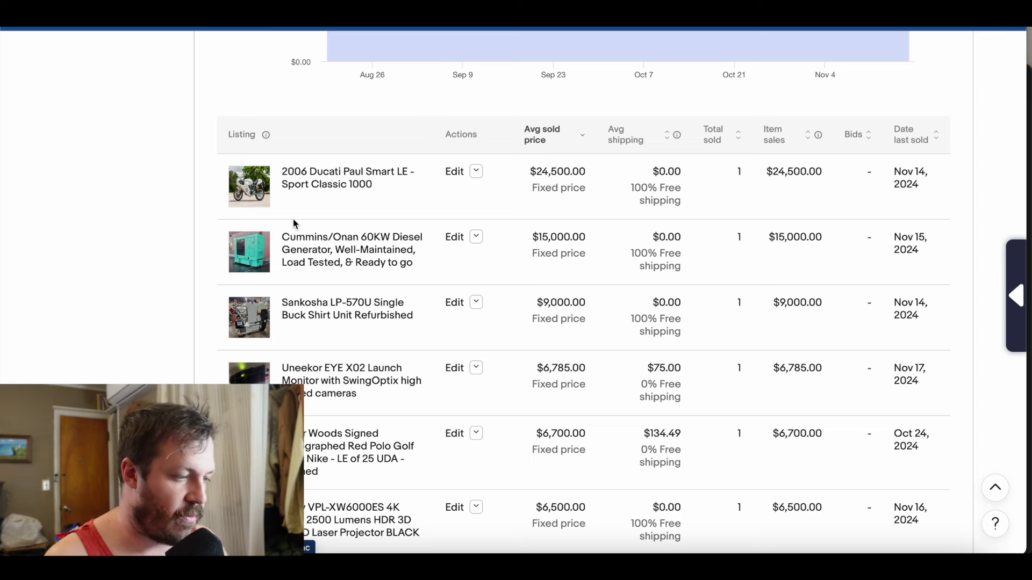
pyautogui.scroll(-1, 408, 310)
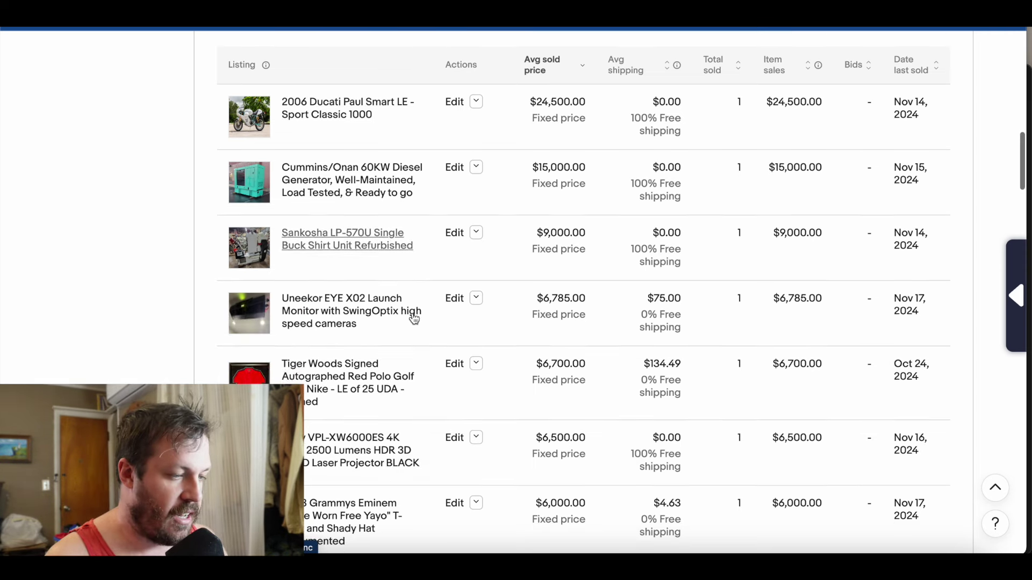
# - Review the ended Tiger Woods signed red polo listing, then delete 'Shirts' from the keywords
pyautogui.click(318, 388)
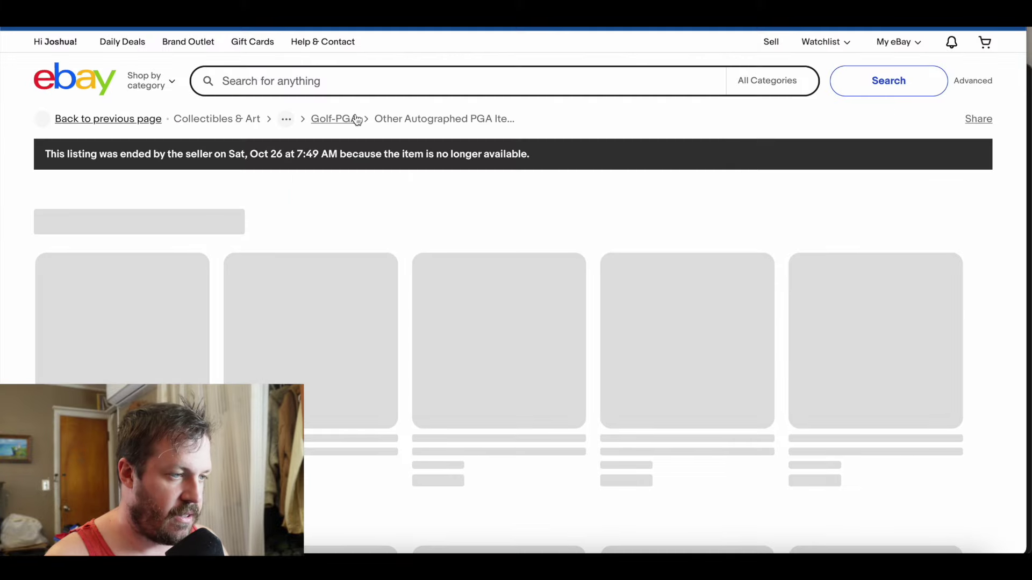
pyautogui.scroll(-1, 405, 223)
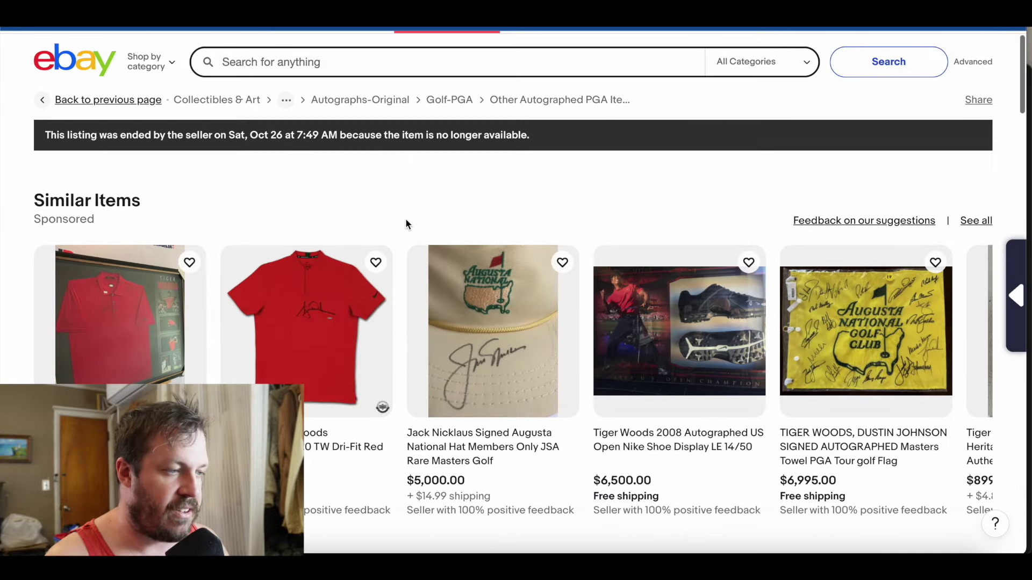
pyautogui.scroll(-10, 406, 224)
pyautogui.scroll(-5, 406, 220)
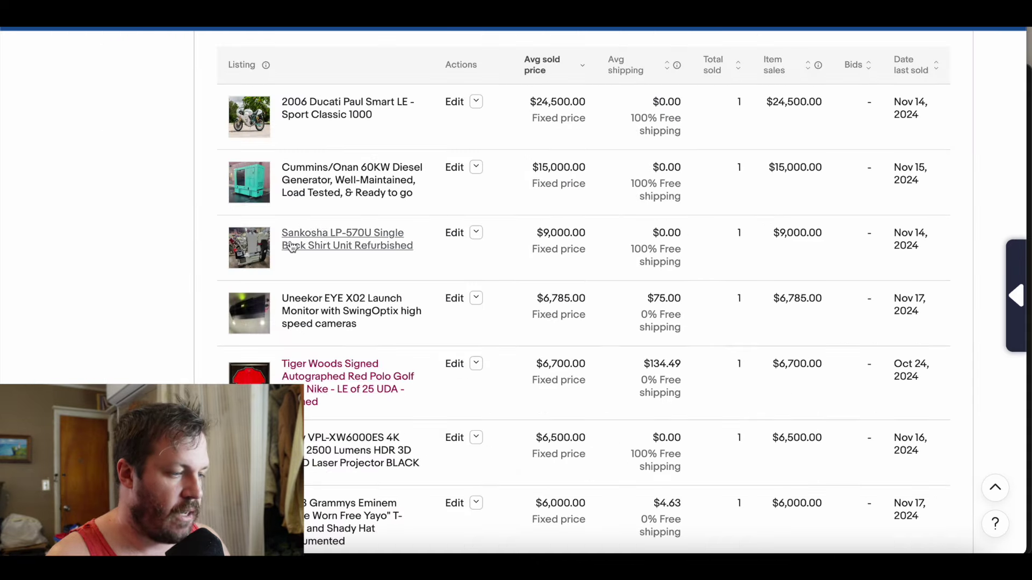
pyautogui.scroll(8, 206, 304)
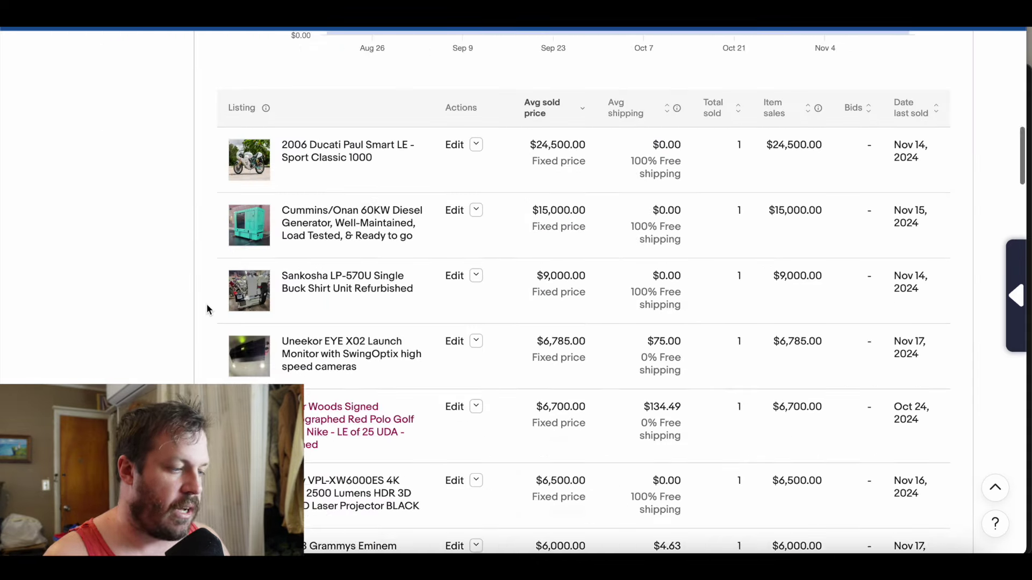
pyautogui.scroll(6, 207, 305)
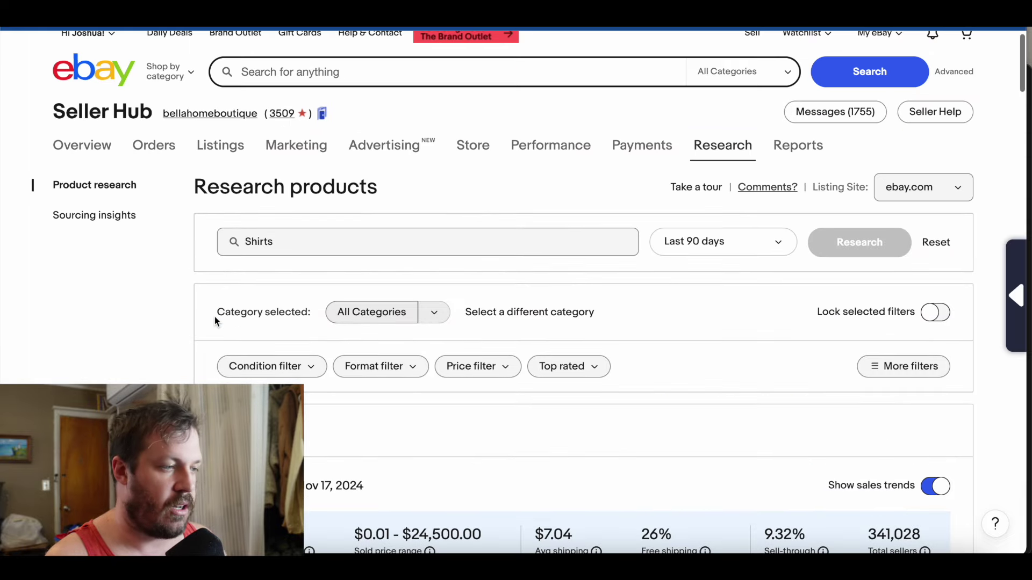
pyautogui.doubleClick(253, 236)
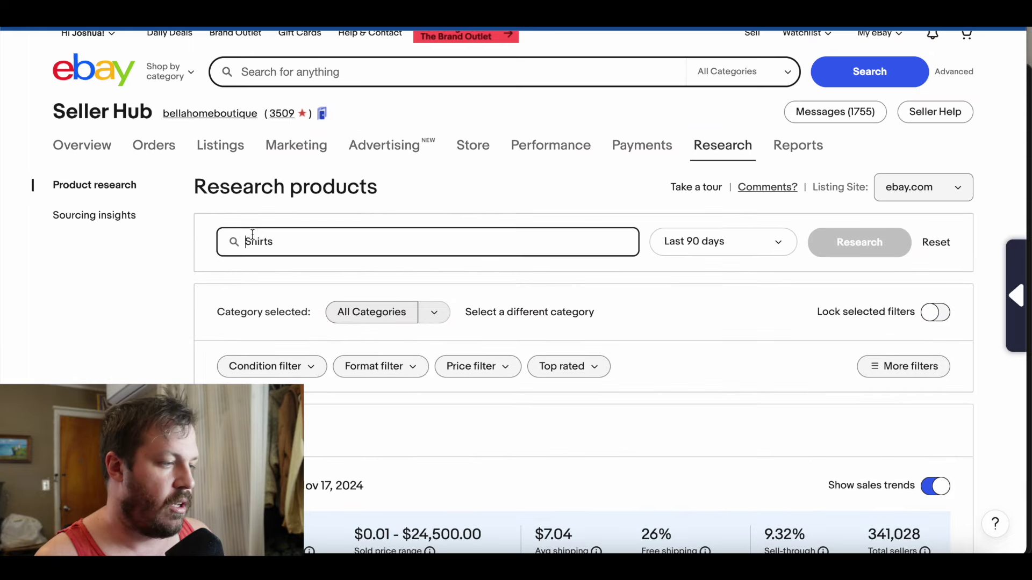
pyautogui.press('BackSpace')
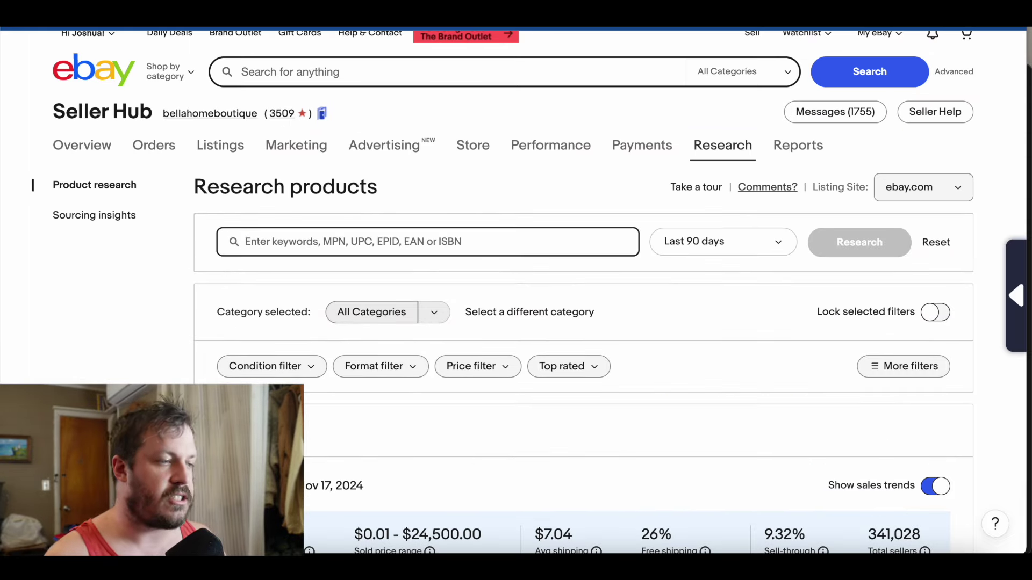
# - Search eBay for 'Vtg Nirvana t-shirt'
pyautogui.click(365, 71)
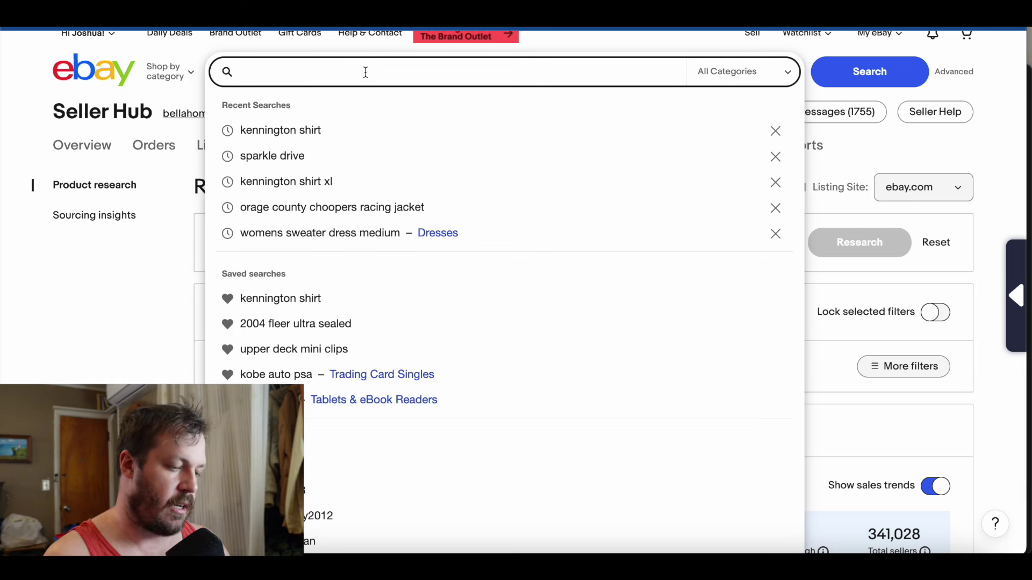
pyautogui.write('Nirvana')
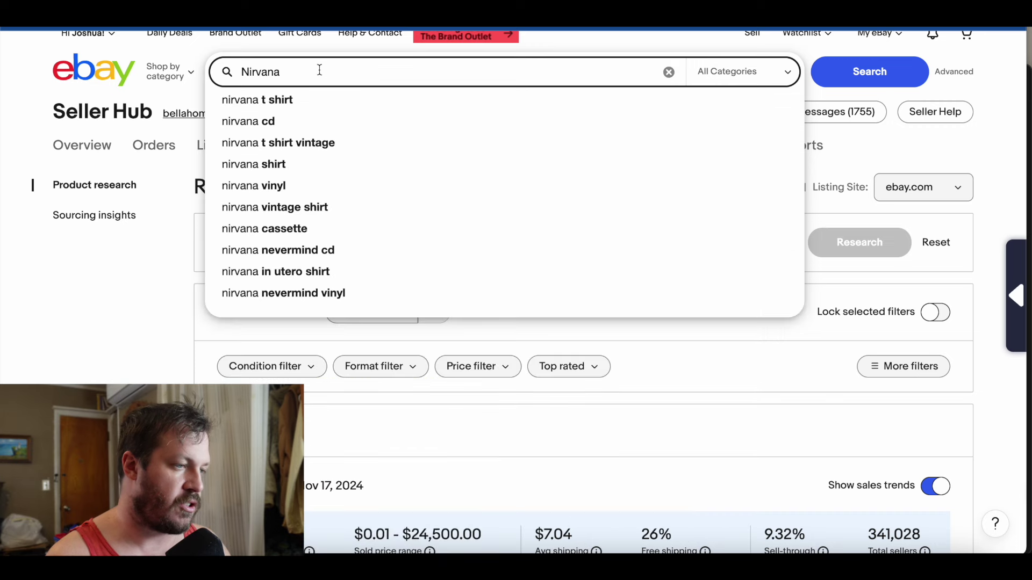
pyautogui.click(241, 72)
pyautogui.write('Vtg')
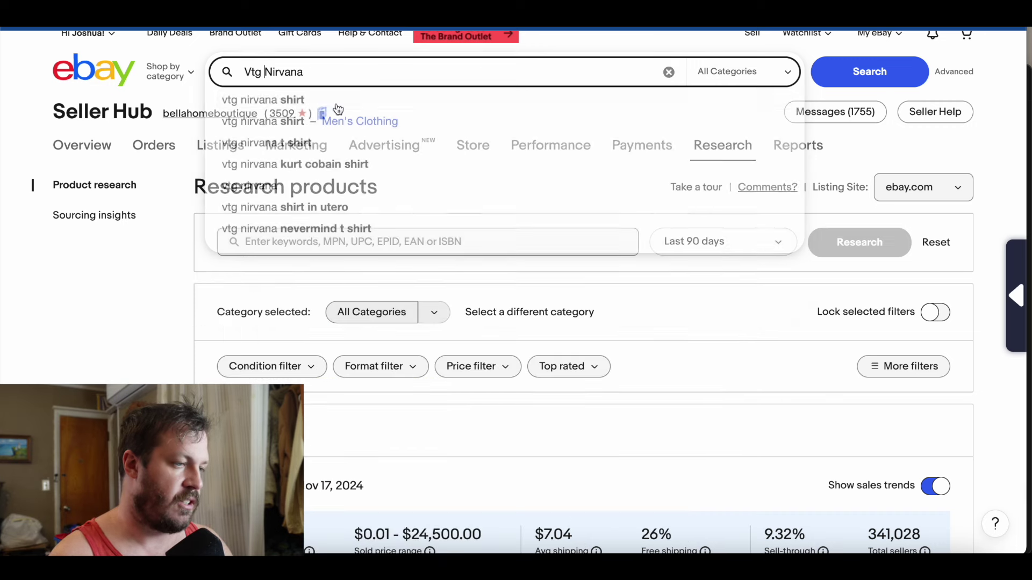
pyautogui.click(331, 77)
pyautogui.write('t-shirt')
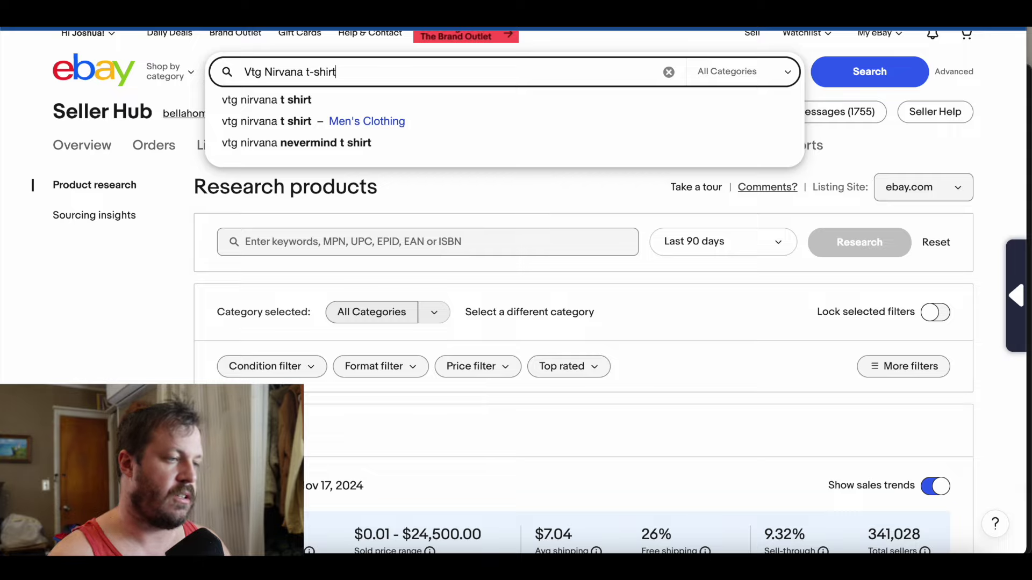
pyautogui.press('Return')
# - Filter the Vtg Nirvana t-shirt results to show only Sold Items
pyautogui.scroll(-7, 373, 254)
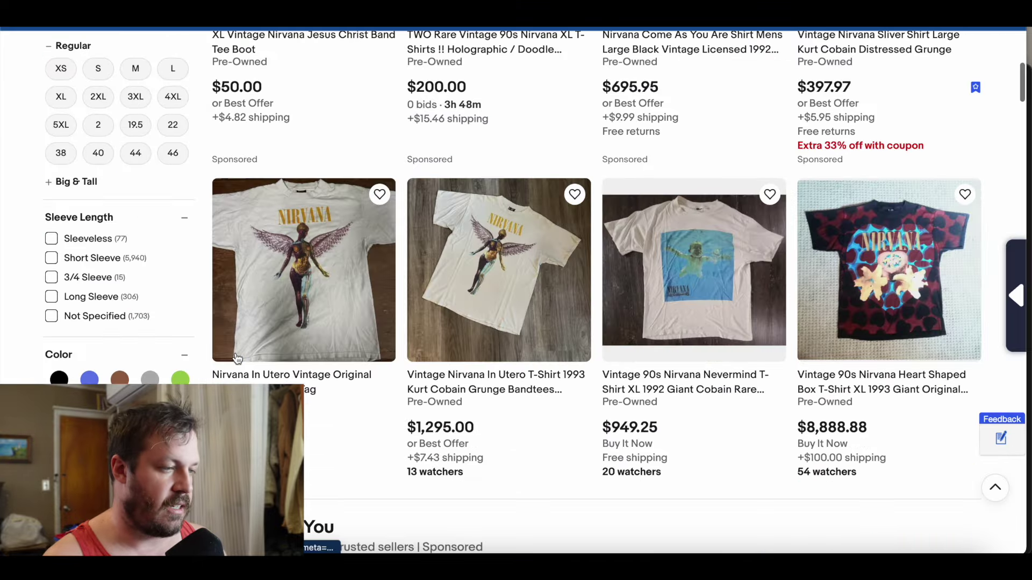
pyautogui.scroll(4, 236, 353)
pyautogui.scroll(-5, 236, 353)
pyautogui.scroll(7, 327, 404)
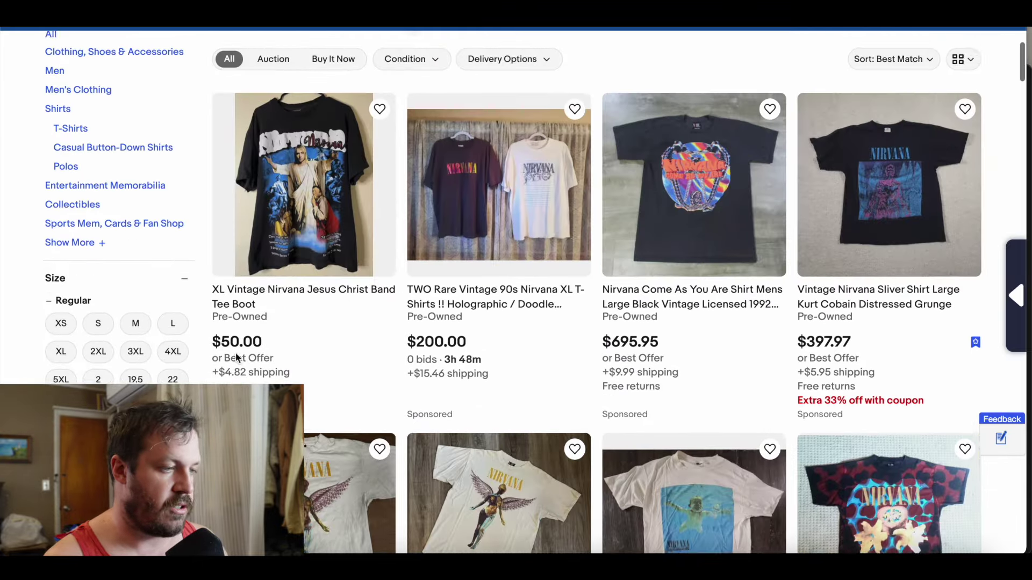
pyautogui.scroll(-10, 326, 404)
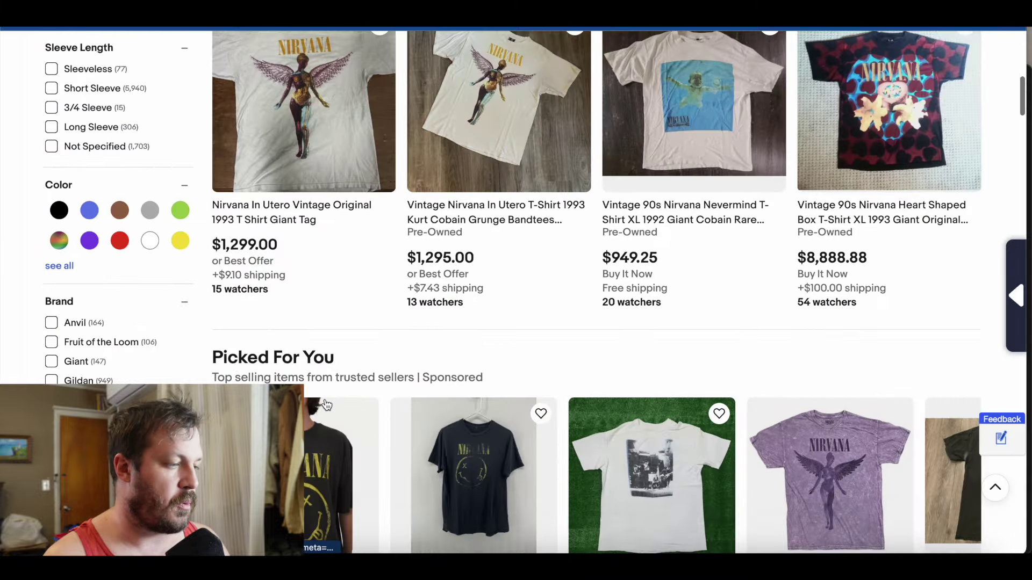
pyautogui.scroll(-10, 597, 293)
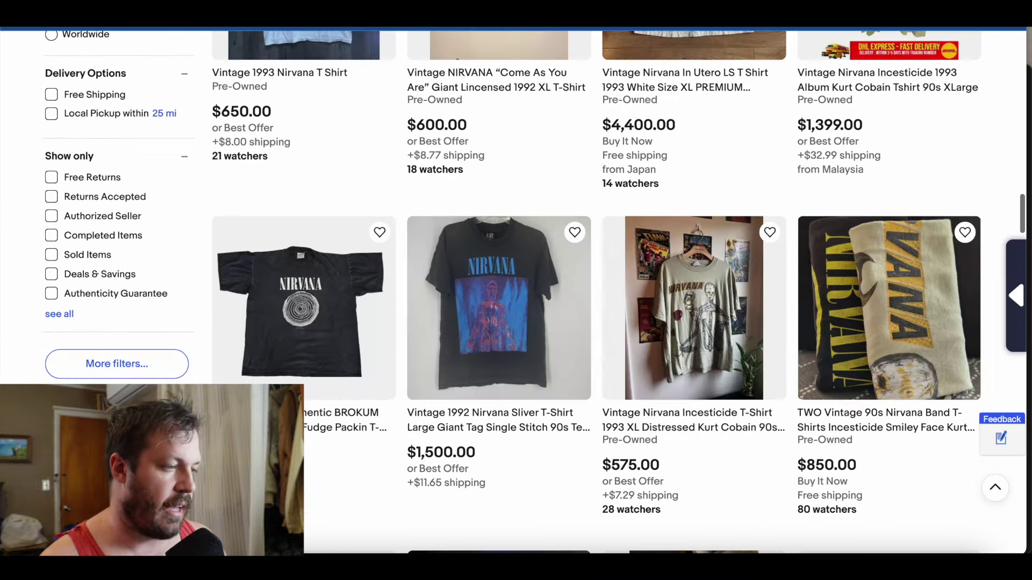
pyautogui.click(51, 254)
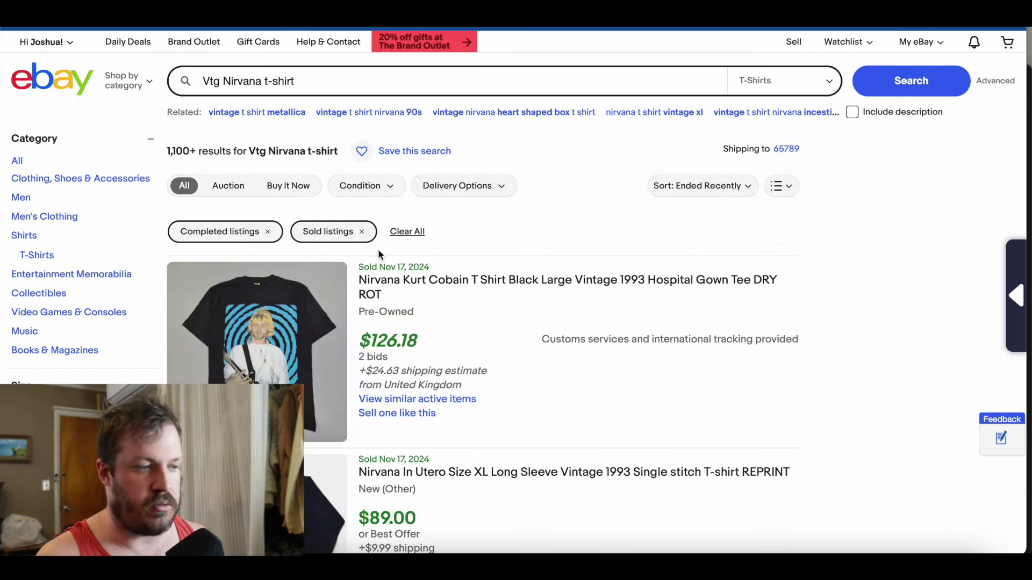
pyautogui.scroll(-3, 559, 413)
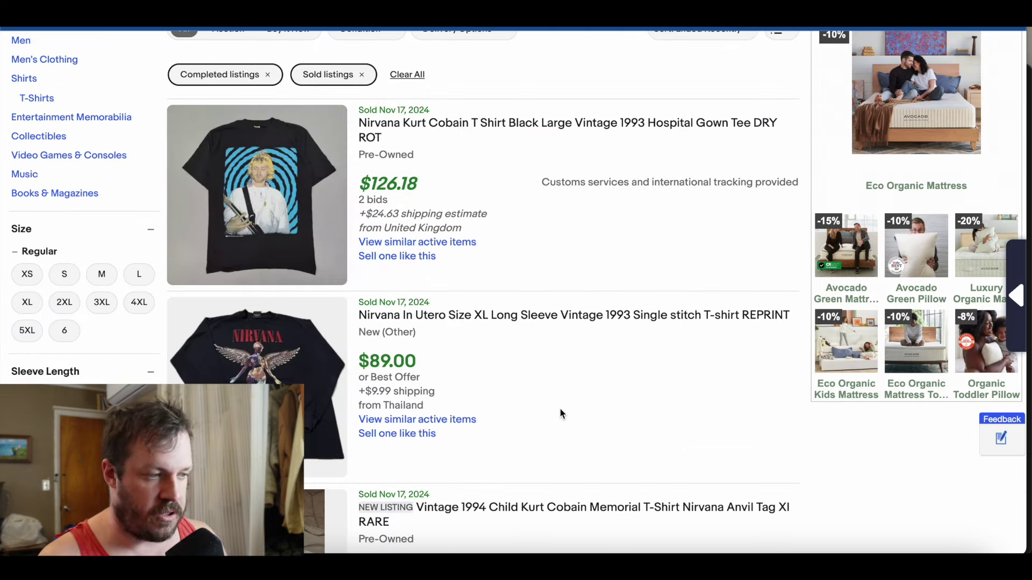
pyautogui.scroll(-5, 498, 366)
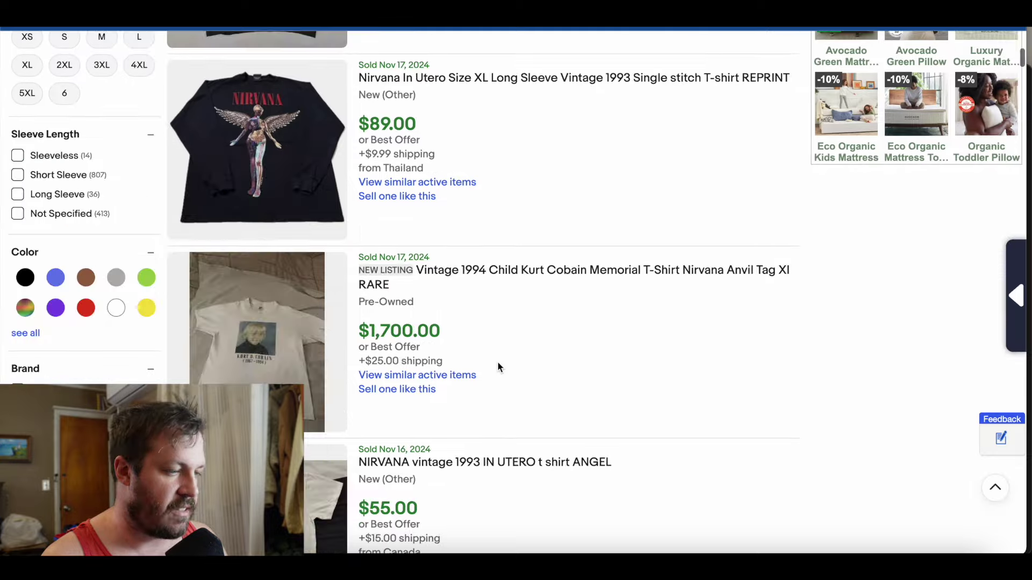
pyautogui.scroll(10, 497, 361)
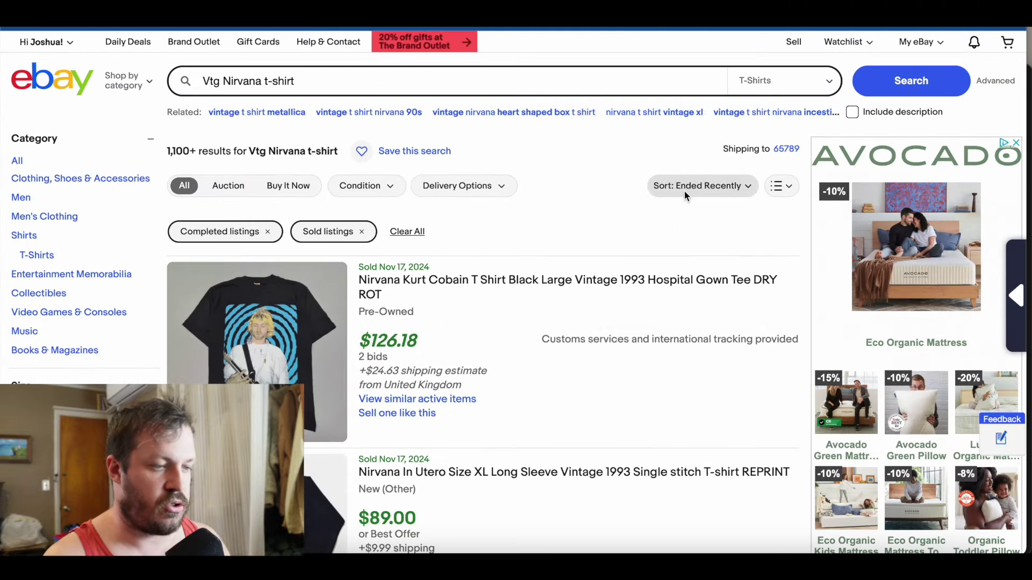
# - Sort the sold Nirvana results by Price + Shipping: highest first
pyautogui.click(684, 194)
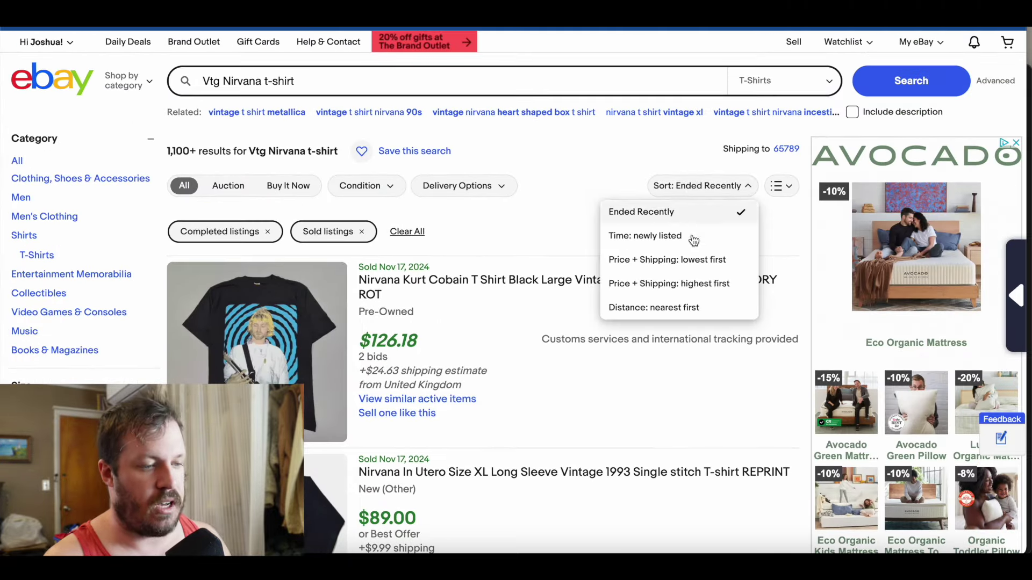
pyautogui.click(693, 285)
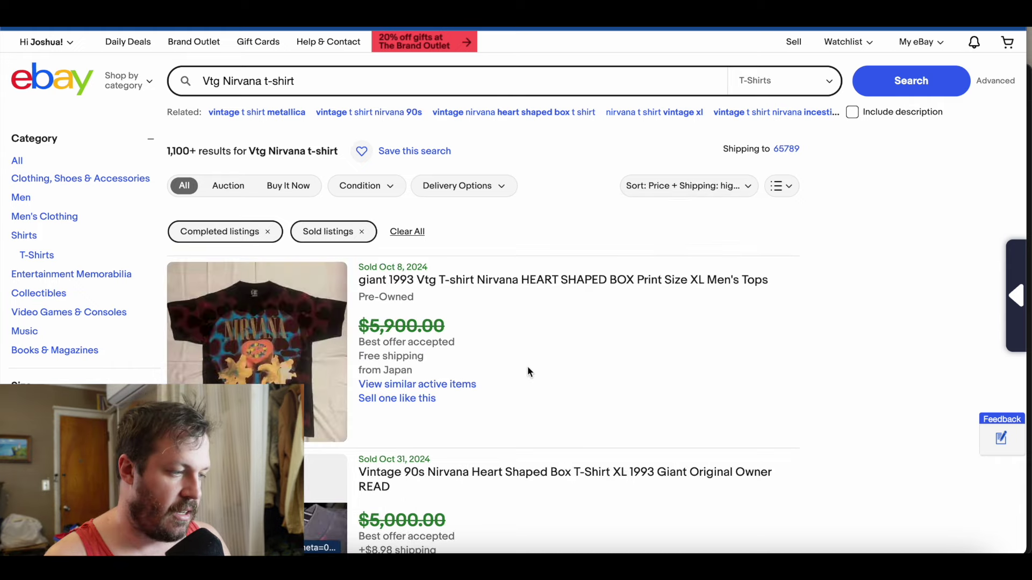
pyautogui.scroll(-1, 528, 371)
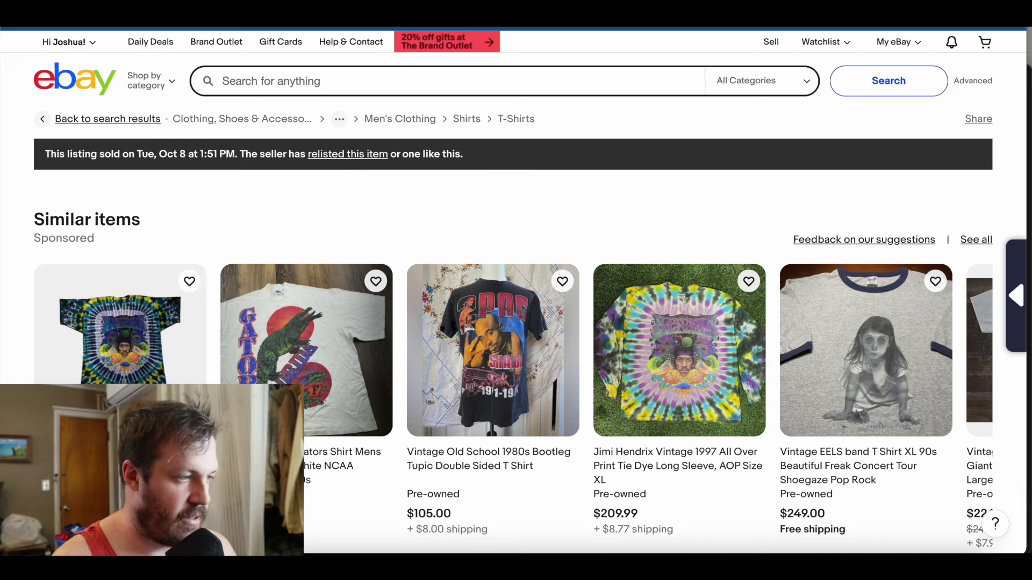
# - Open the Nov 6 $5,000 Heart Shaped Box T-shirt listing and select its full title
pyautogui.hotkey('ctrl', 'w')
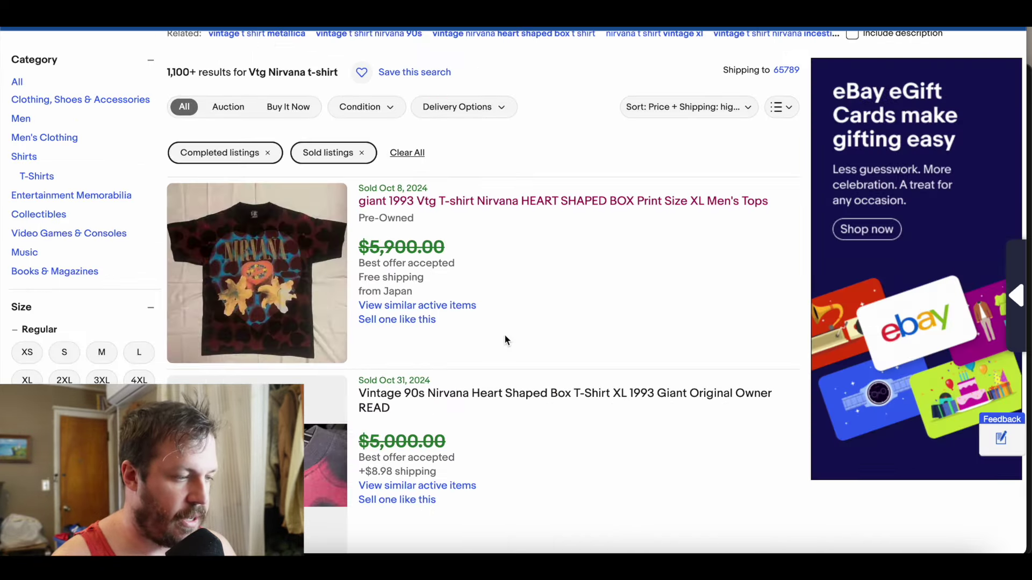
pyautogui.scroll(-4, 504, 334)
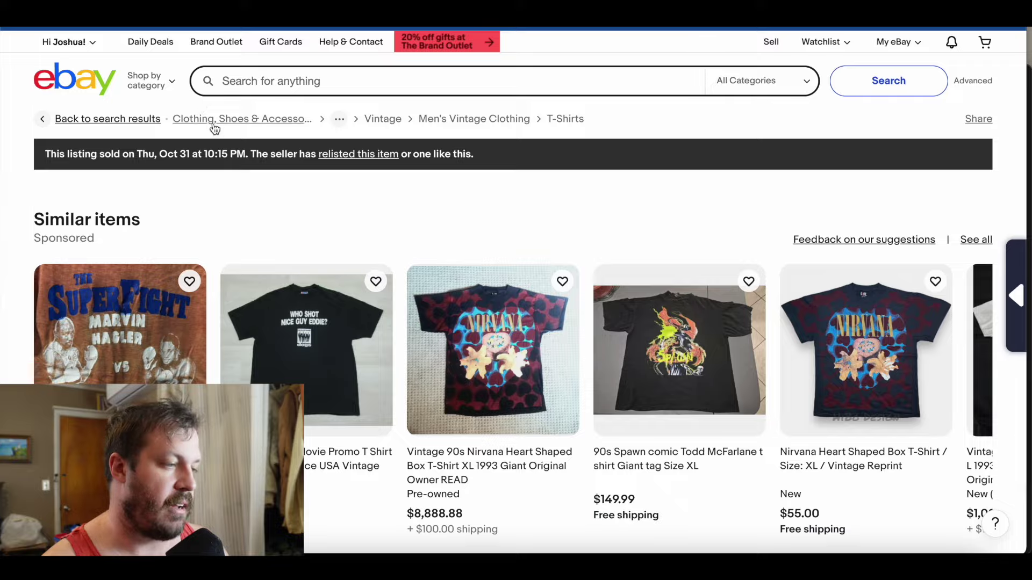
pyautogui.scroll(-10, 215, 128)
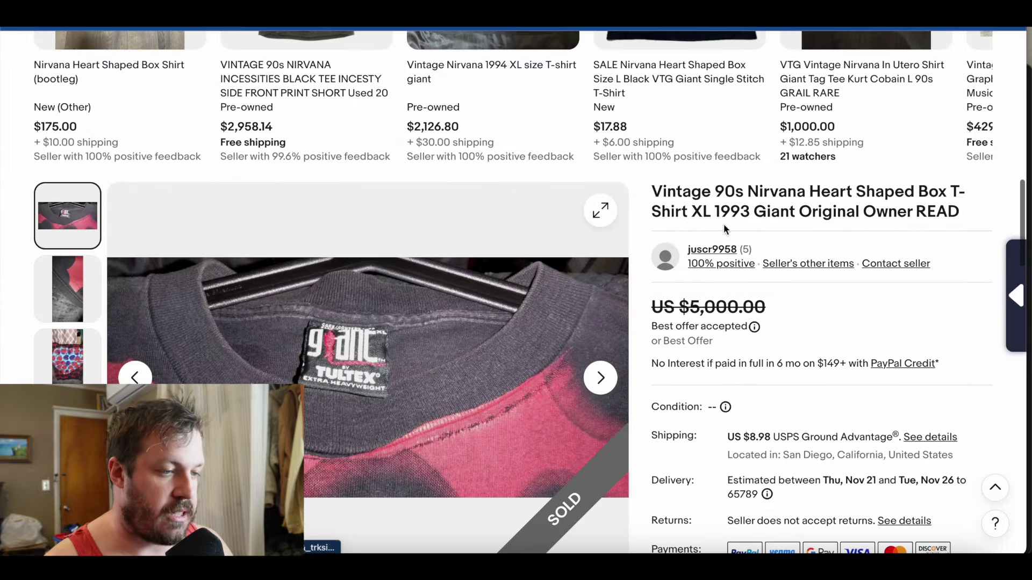
pyautogui.tripleClick(733, 211)
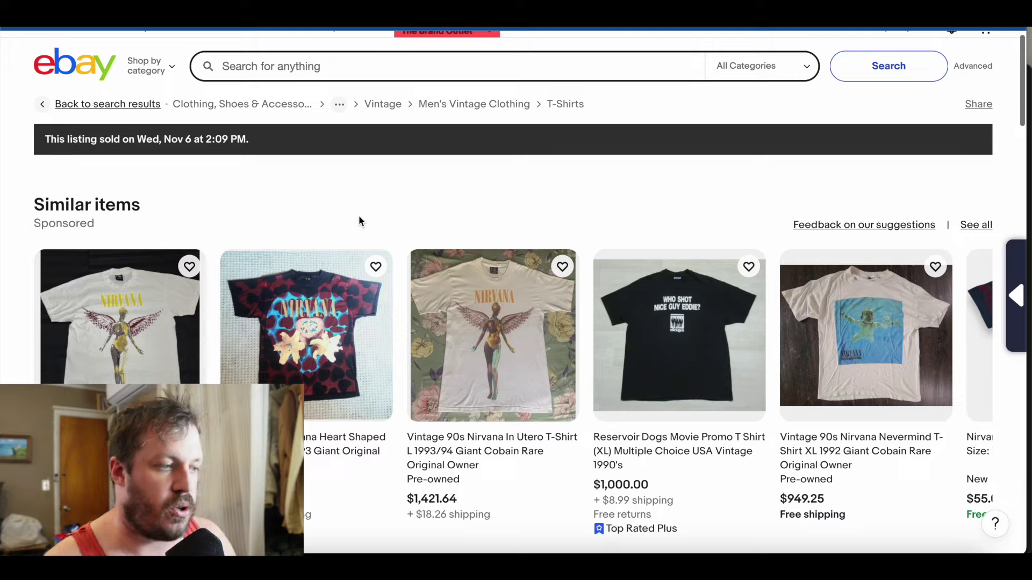
pyautogui.scroll(-15, 359, 215)
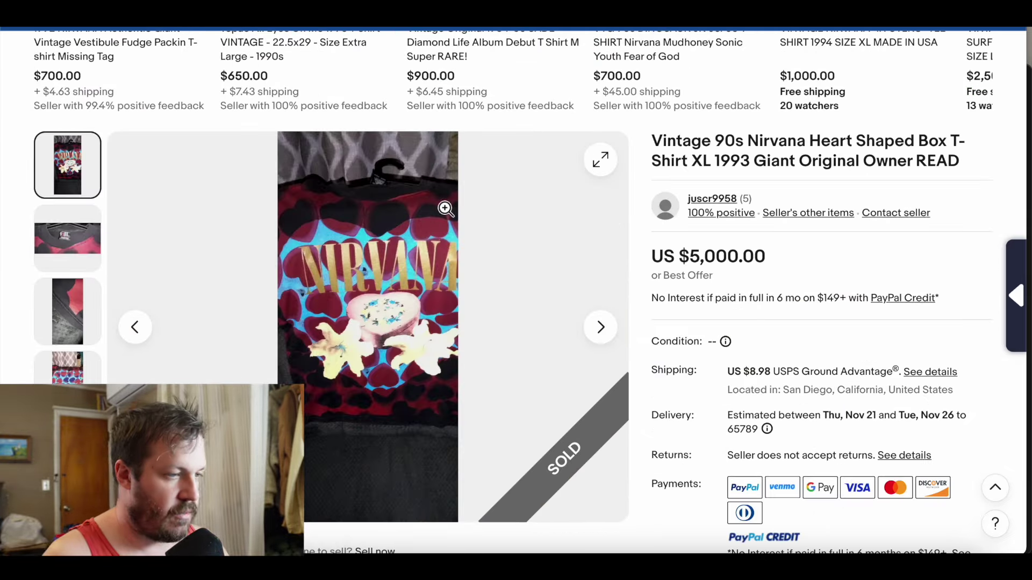
pyautogui.hotkey('alt', 'Left')
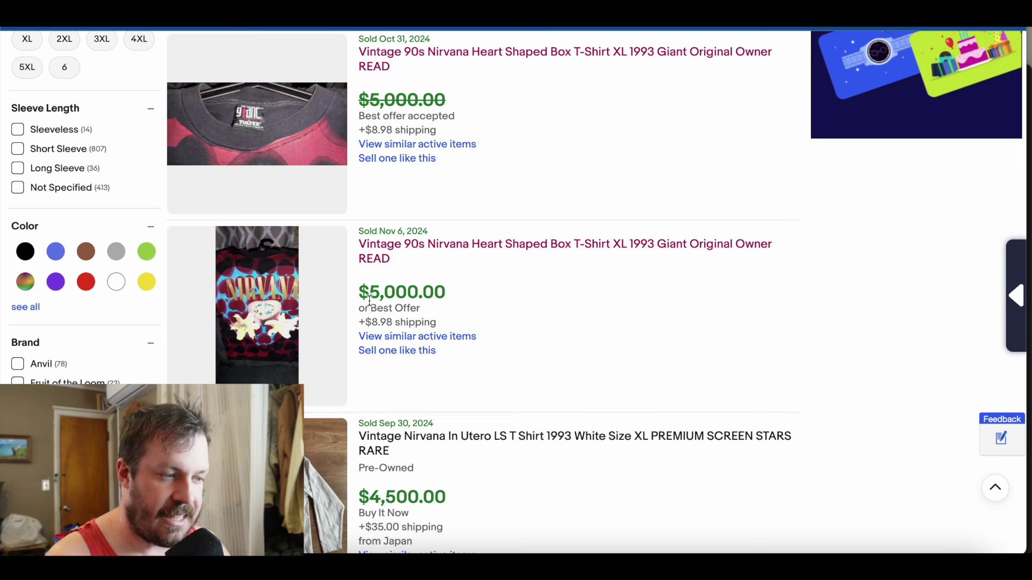
pyautogui.hotkey('alt', 'Right')
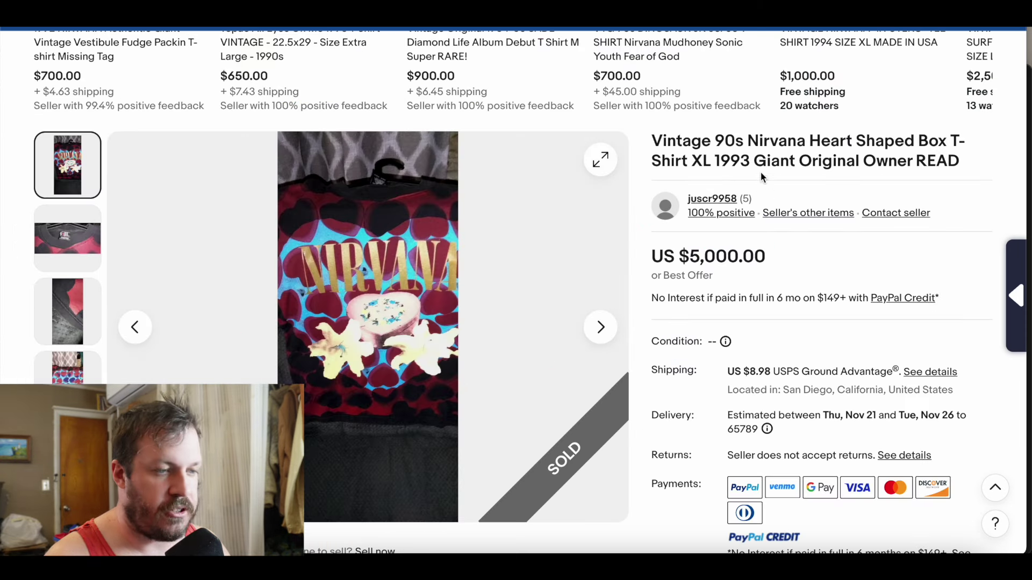
pyautogui.tripleClick(761, 171)
pyautogui.hotkey('ctrl', 'c')
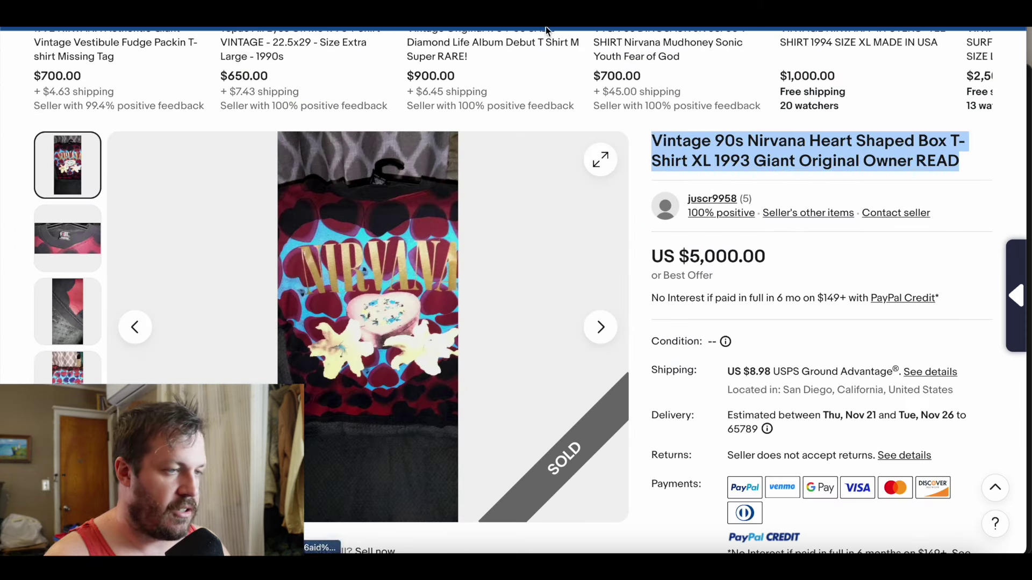
pyautogui.scroll(10, 390, 164)
pyautogui.scroll(-1, 389, 164)
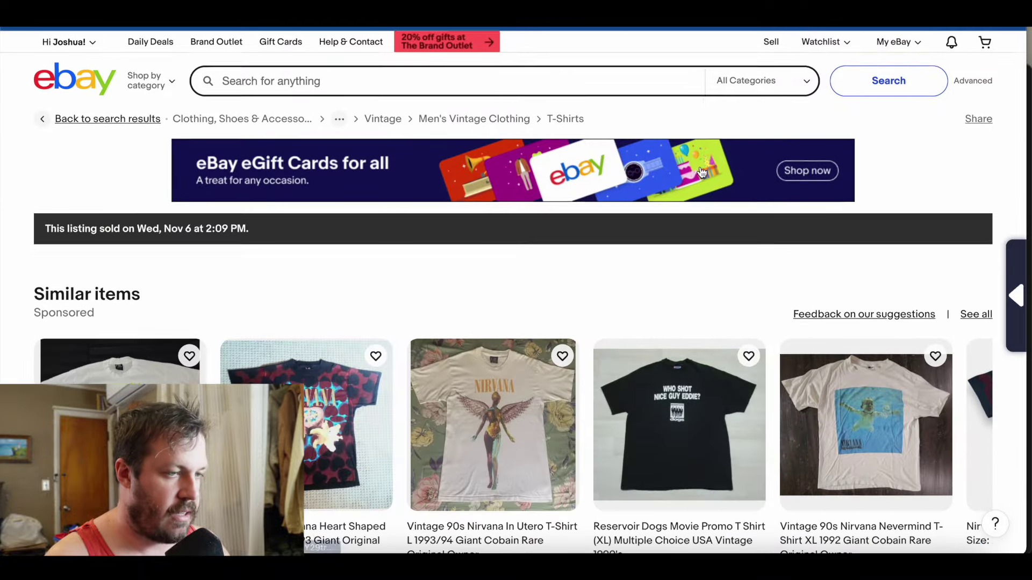
# - Paste the copied listing title into the Product research keyword box
pyautogui.hotkey('ctrl', 'Tab')
pyautogui.click(402, 260)
pyautogui.hotkey('ctrl', 'v')
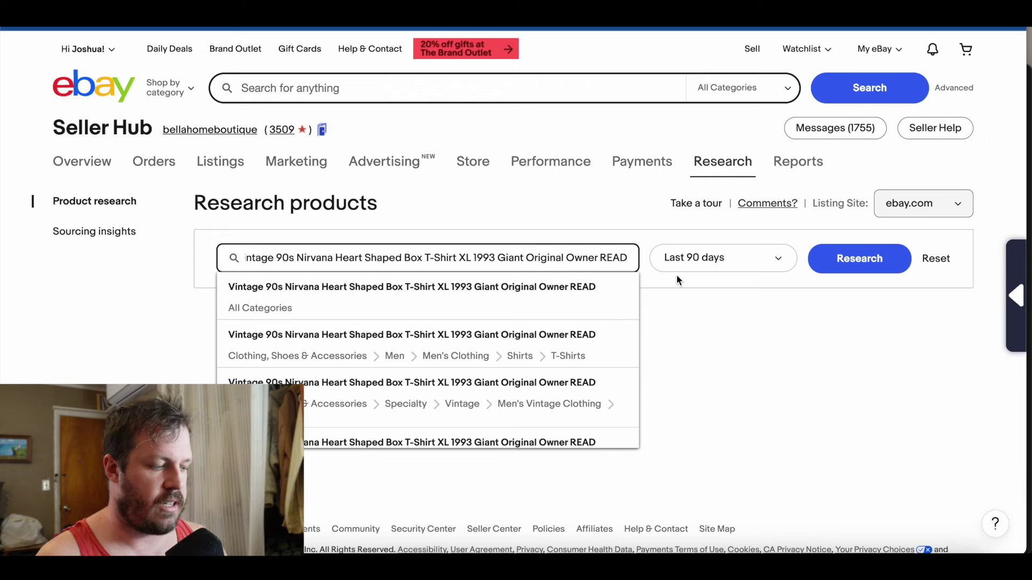
# - Research the Heart Shaped Box title and dismiss the switched-to-Active-listings notice
pyautogui.click(851, 258)
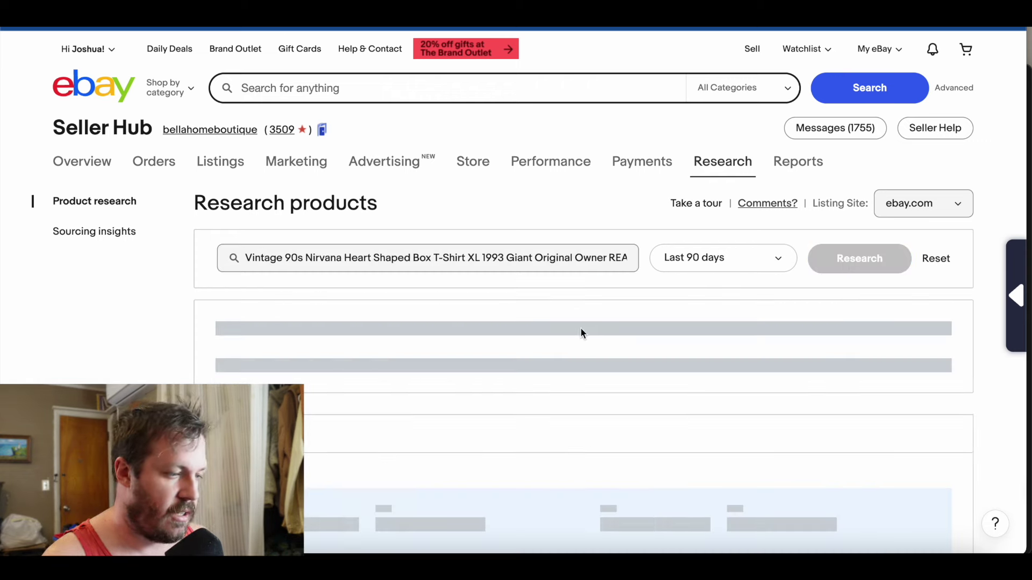
pyautogui.scroll(-3, 745, 266)
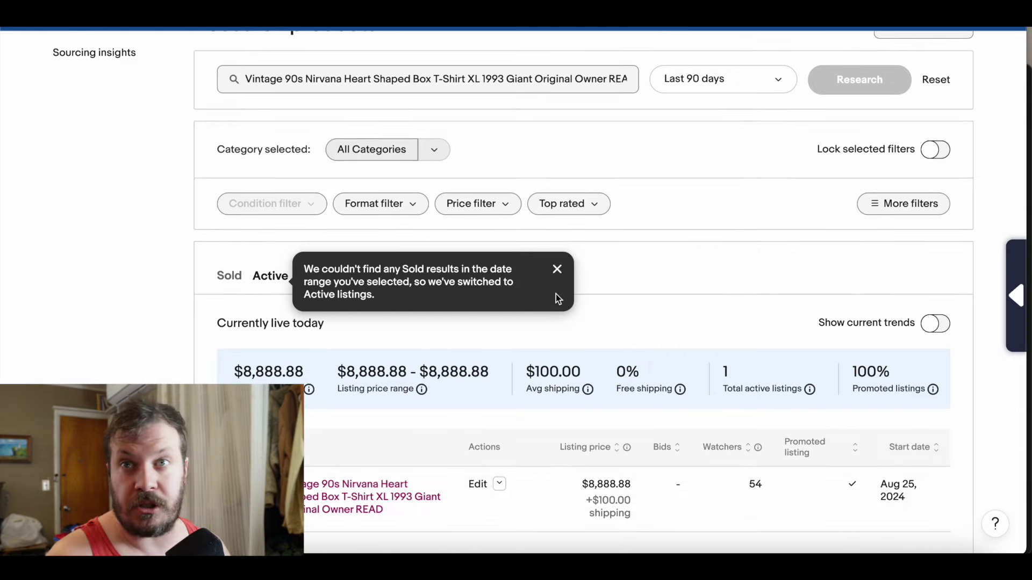
pyautogui.click(557, 269)
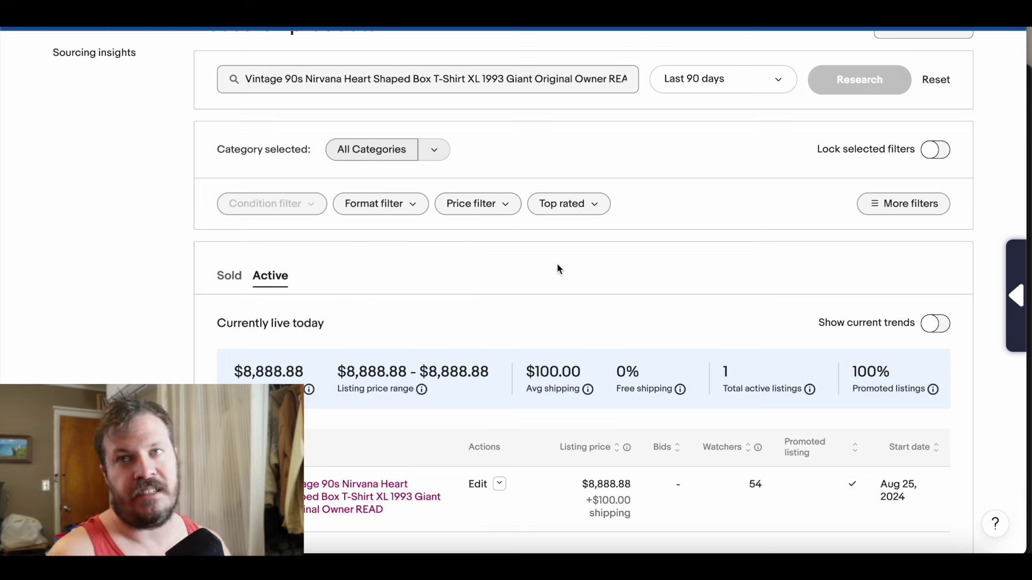
pyautogui.scroll(-1, 557, 268)
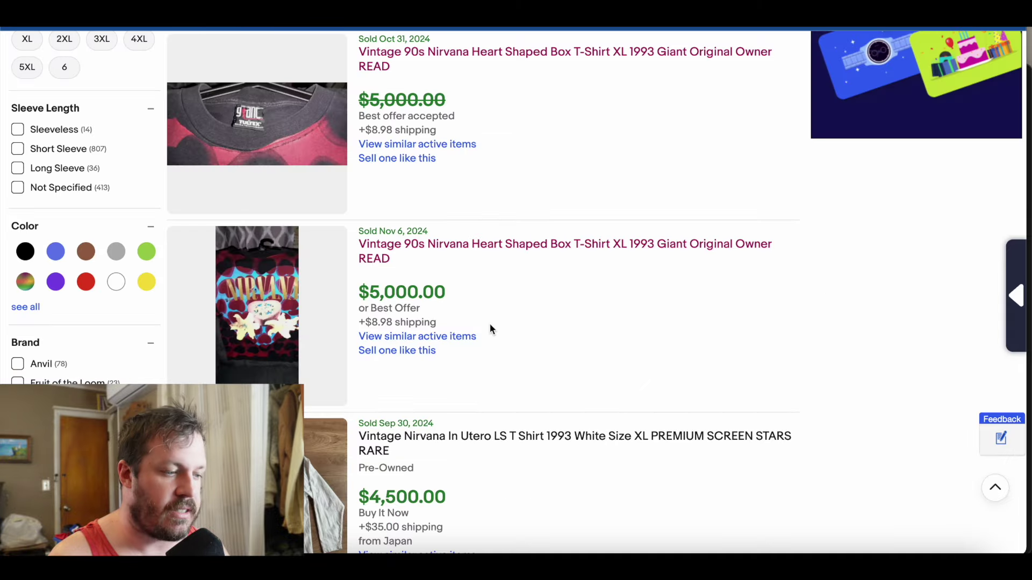
# - Copy the full title of the $2,500 Heart Shaped Box Shirt XL listing and return to Seller Hub
pyautogui.scroll(-7, 489, 324)
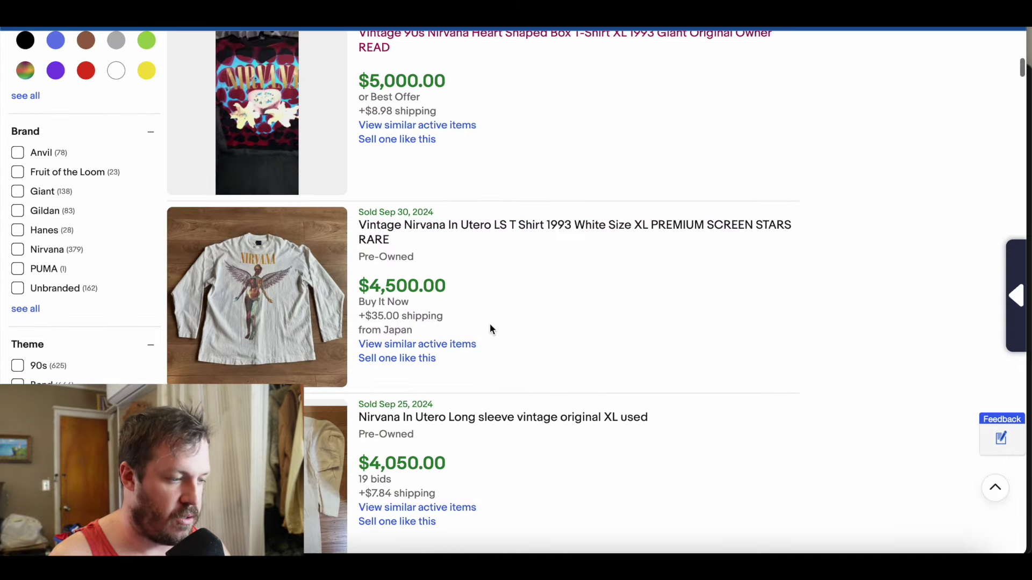
pyautogui.scroll(-15, 490, 325)
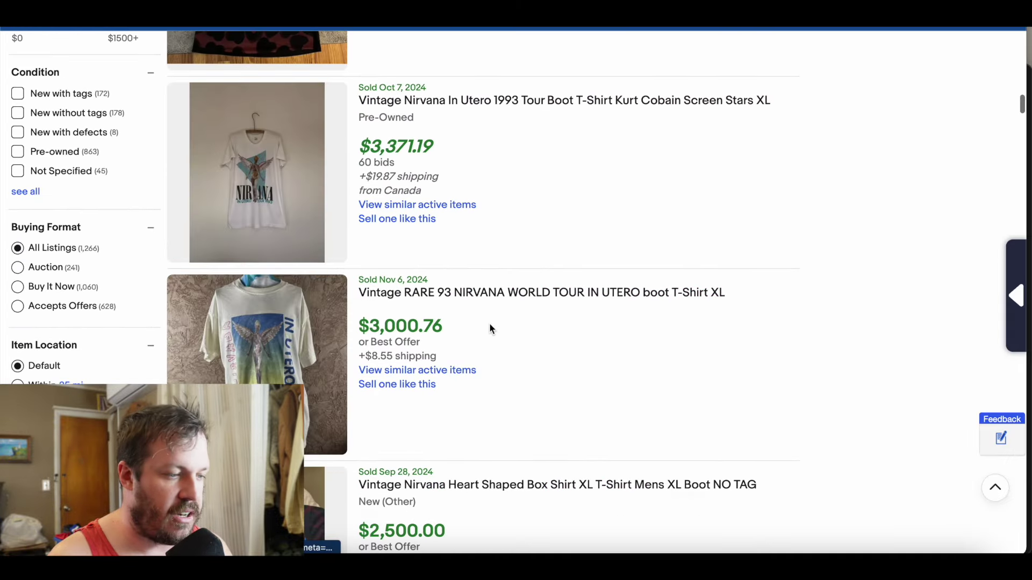
pyautogui.scroll(-4, 489, 324)
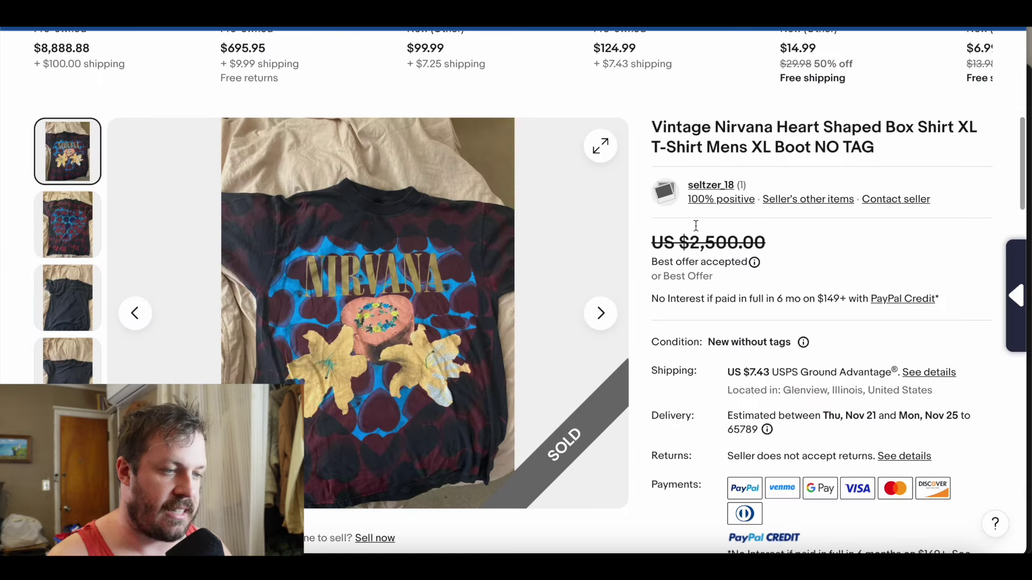
pyautogui.tripleClick(709, 156)
pyautogui.hotkey('ctrl', 'c')
pyautogui.scroll(4, 710, 156)
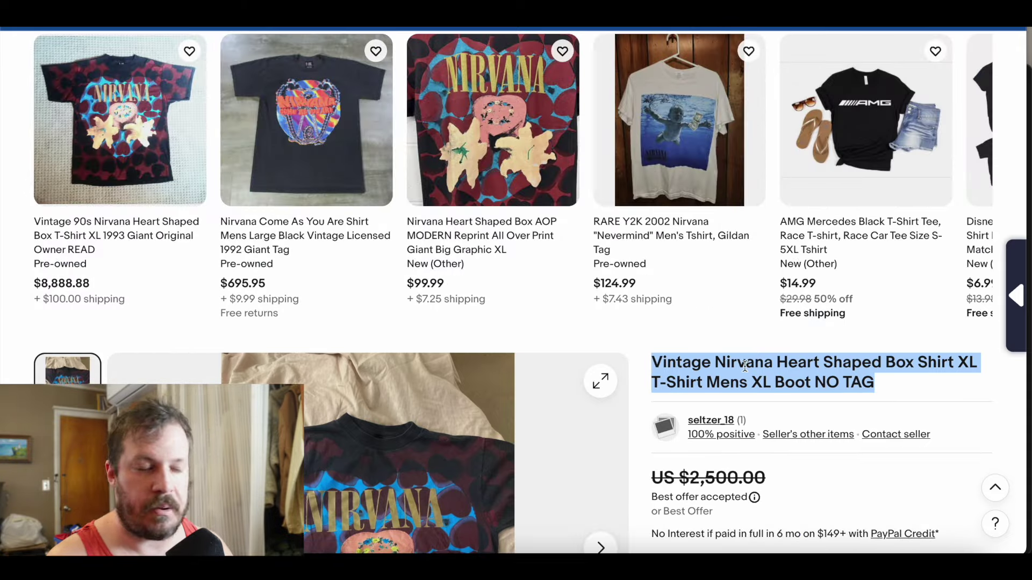
pyautogui.hotkey('ctrl', 'Tab')
pyautogui.scroll(4, 392, 232)
# - Replace the research keywords with the copied Heart Shaped Box Shirt title and run the research
pyautogui.click(382, 204)
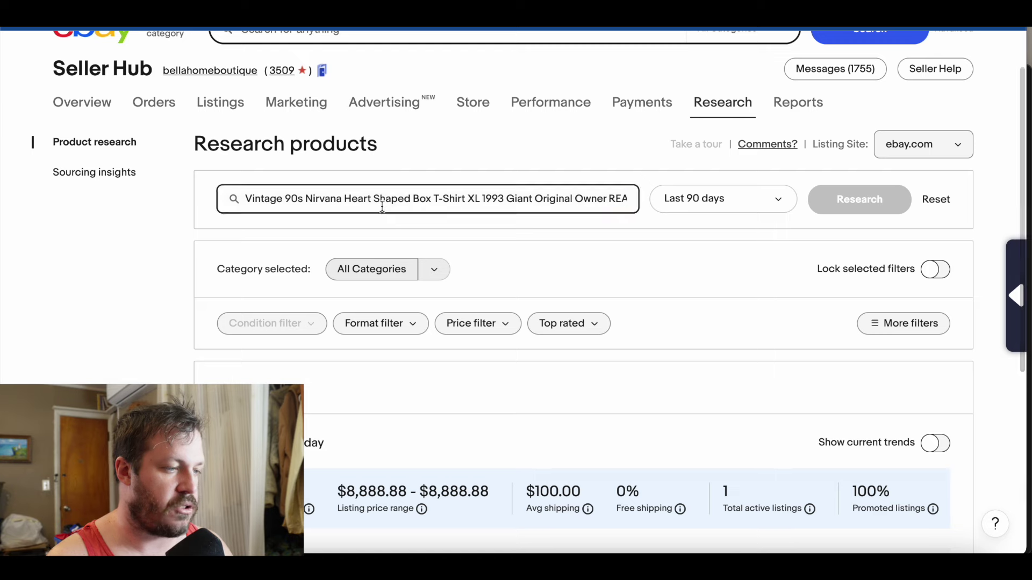
pyautogui.hotkey('ctrl', 'a')
pyautogui.hotkey('ctrl', 'v')
pyautogui.click(863, 199)
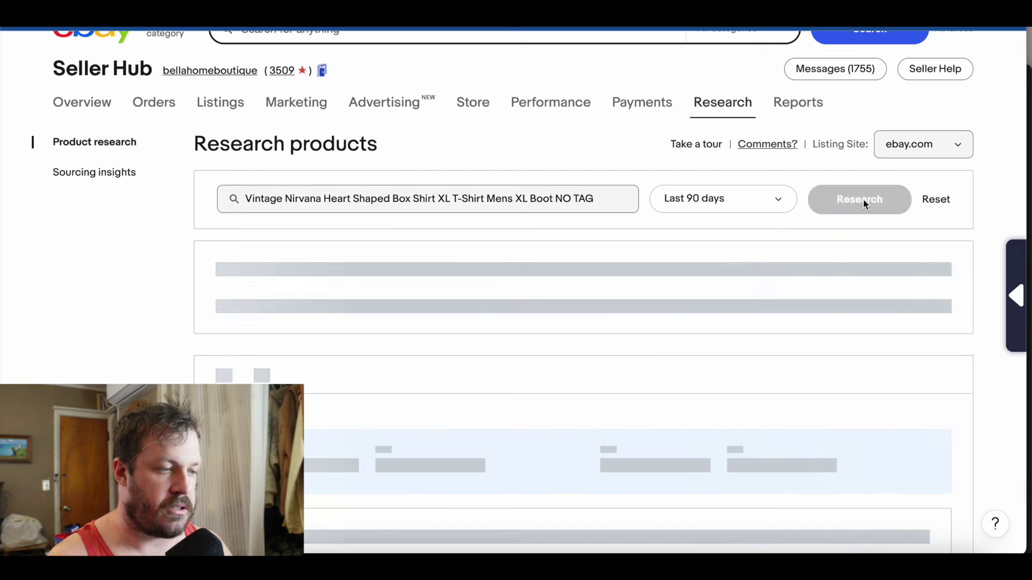
pyautogui.scroll(-4, 648, 323)
pyautogui.scroll(-7, 648, 323)
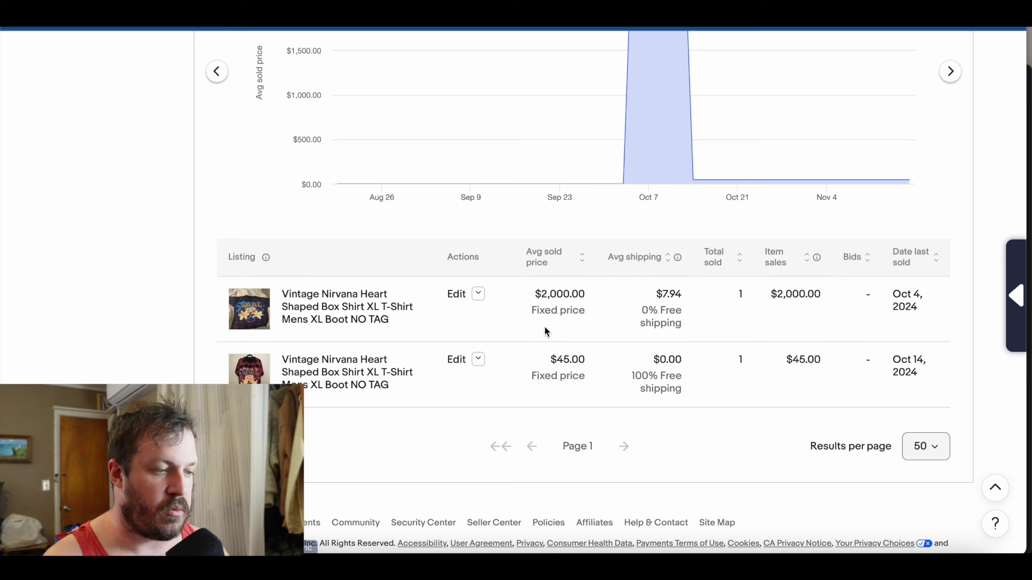
# - Highlight the $2,000.00 average sold price, then scroll back up and select the old search text
pyautogui.moveTo(539, 295); pyautogui.dragTo(587, 294)
pyautogui.click(546, 297)
pyautogui.click(558, 297)
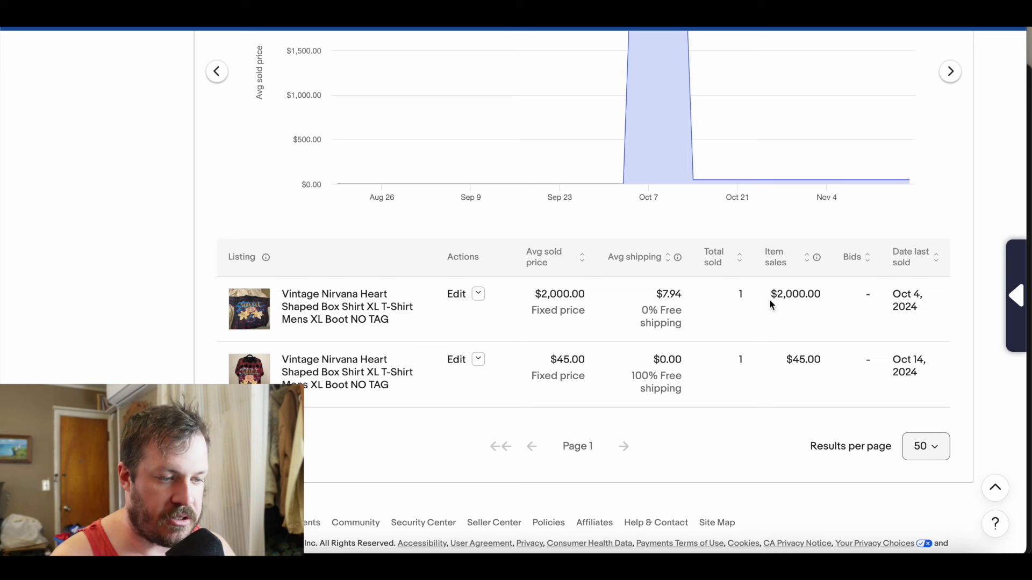
pyautogui.moveTo(537, 295); pyautogui.dragTo(588, 303)
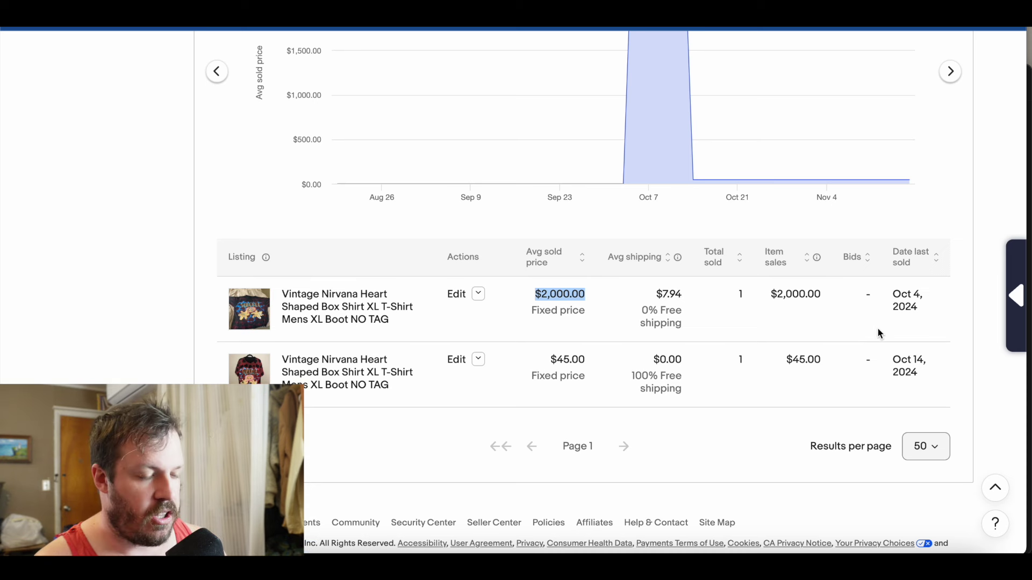
pyautogui.click(895, 323)
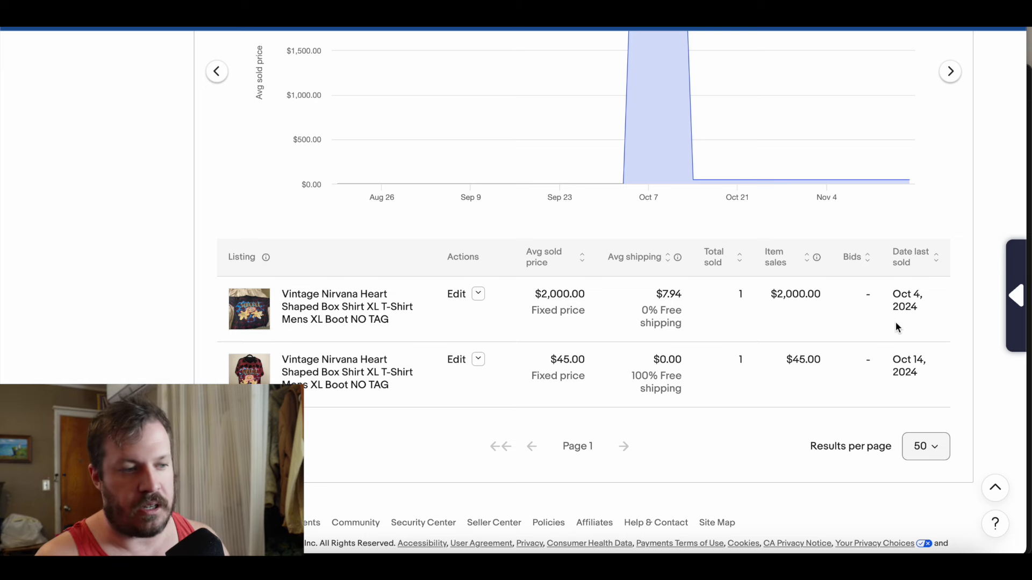
pyautogui.scroll(2, 749, 322)
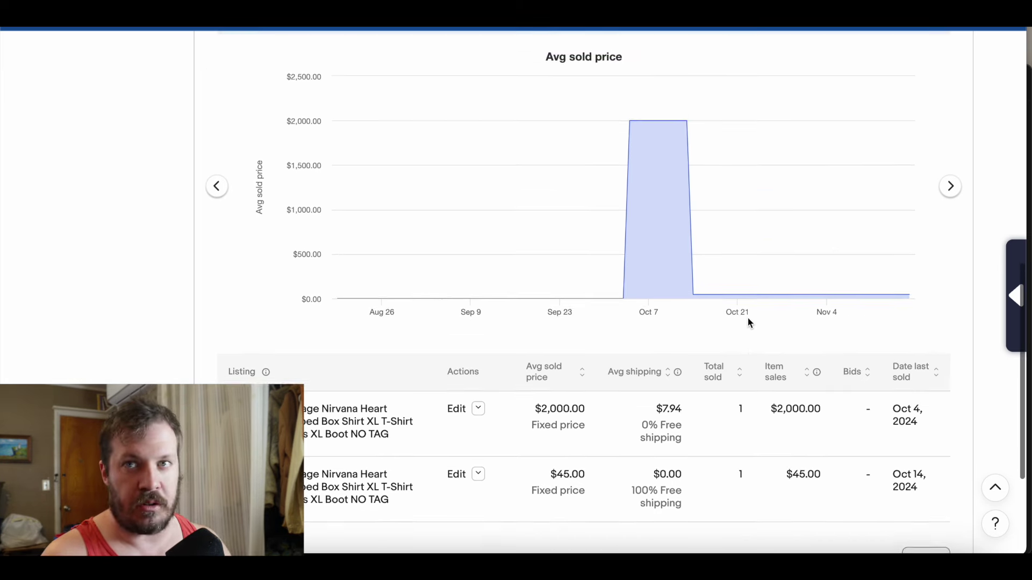
pyautogui.scroll(-2, 749, 322)
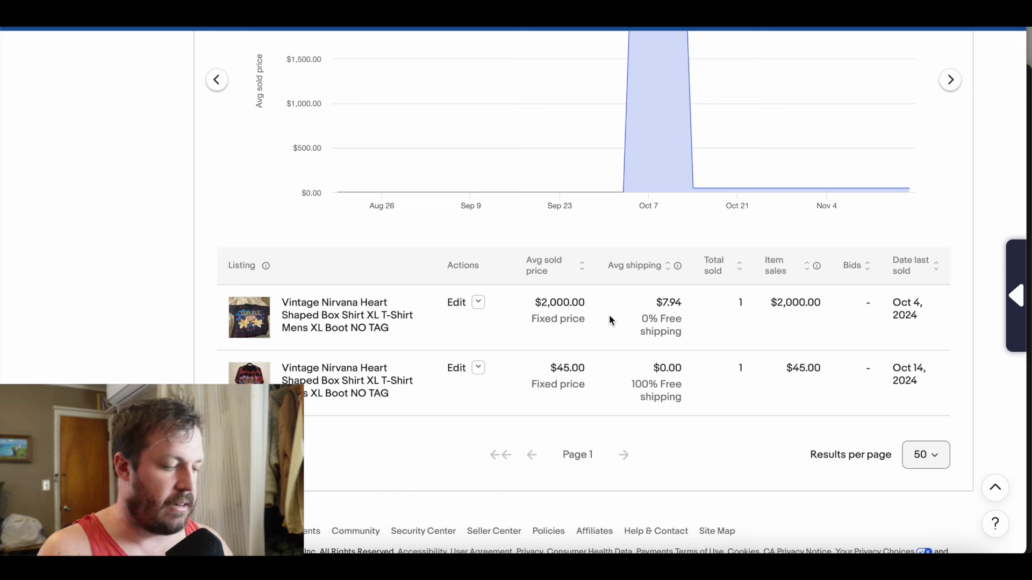
pyautogui.scroll(6, 609, 319)
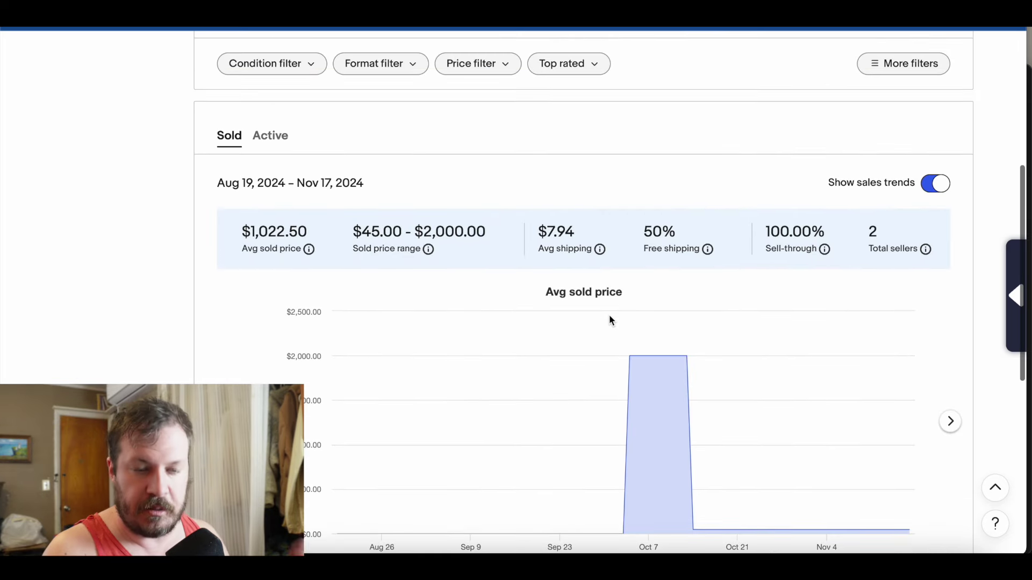
pyautogui.scroll(2, 418, 203)
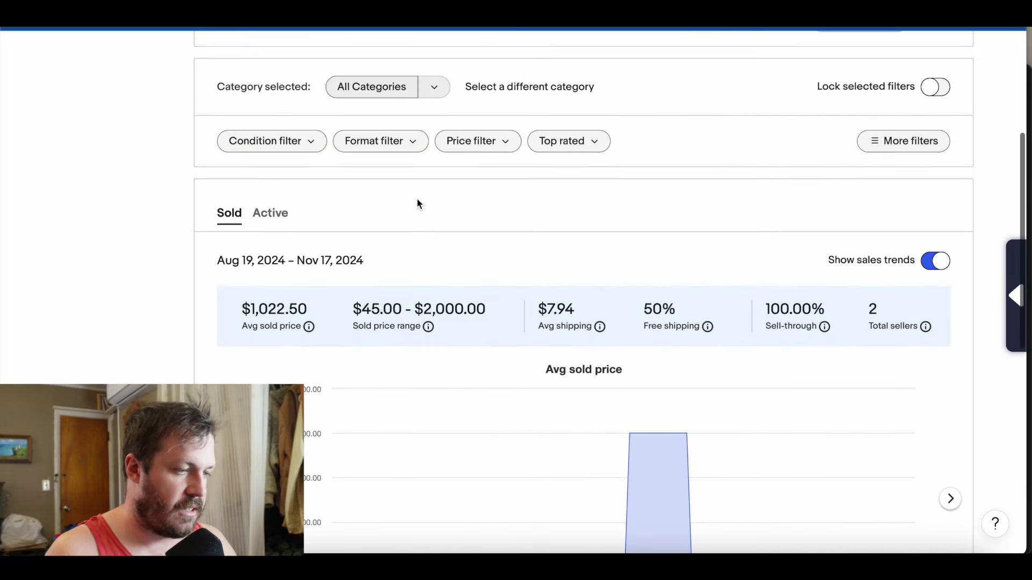
pyautogui.scroll(2, 417, 203)
pyautogui.tripleClick(417, 170)
# - Replace the search with 'Vintage nirvana t-shirt' and run the sold research
pyautogui.press('BackSpace')
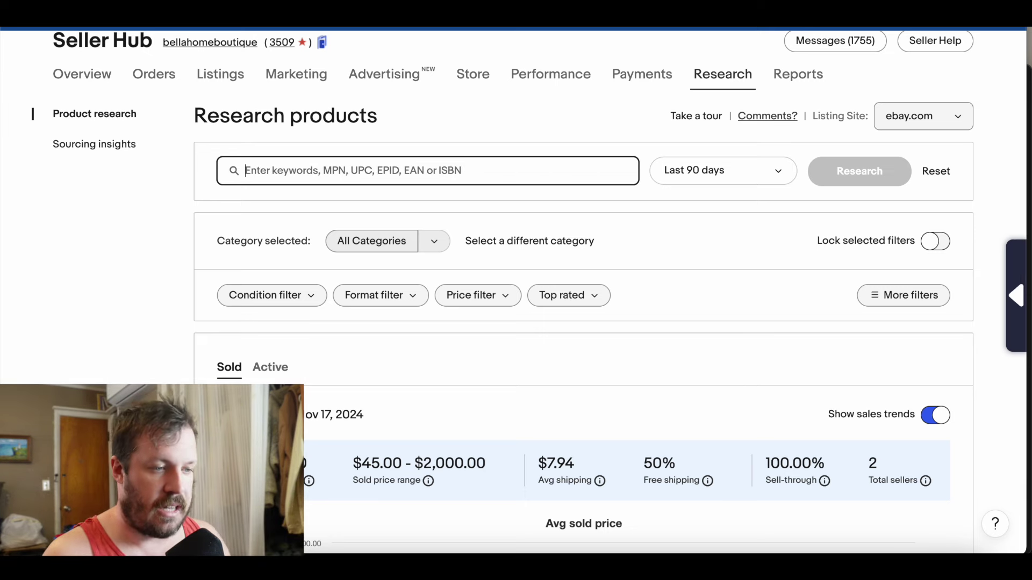
pyautogui.scroll(-1, 421, 184)
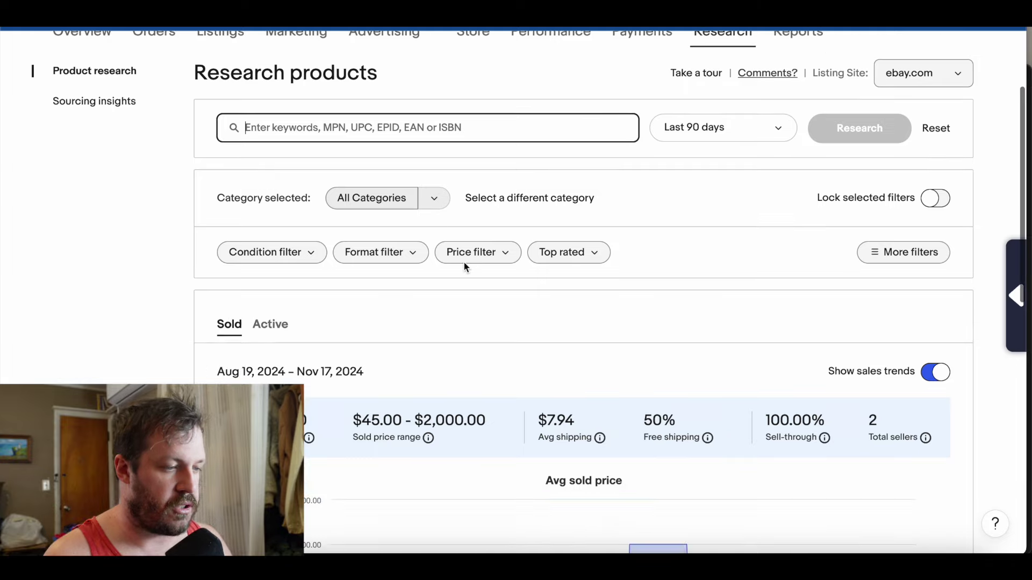
pyautogui.scroll(1, 463, 262)
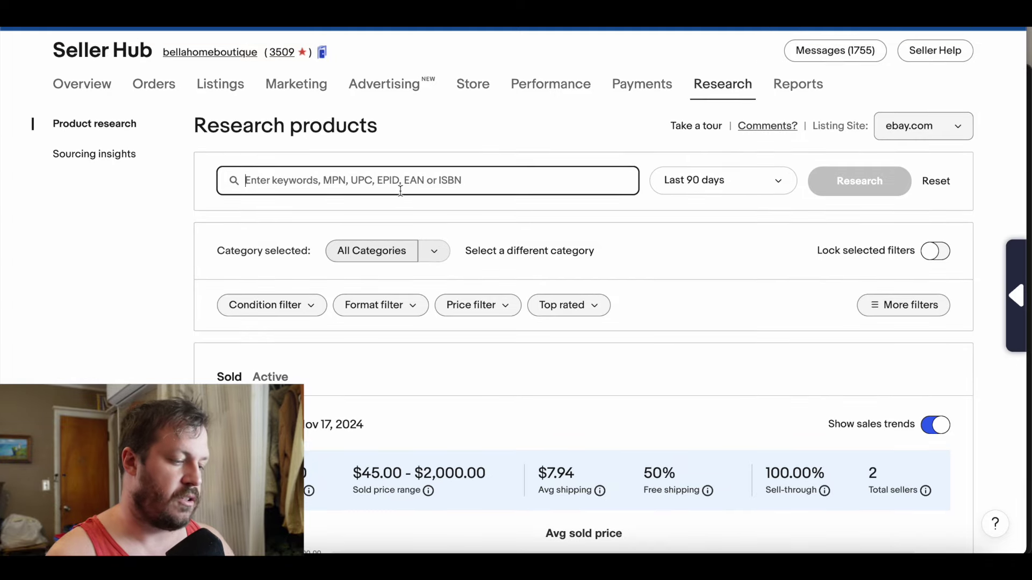
pyautogui.write('Vintage n')
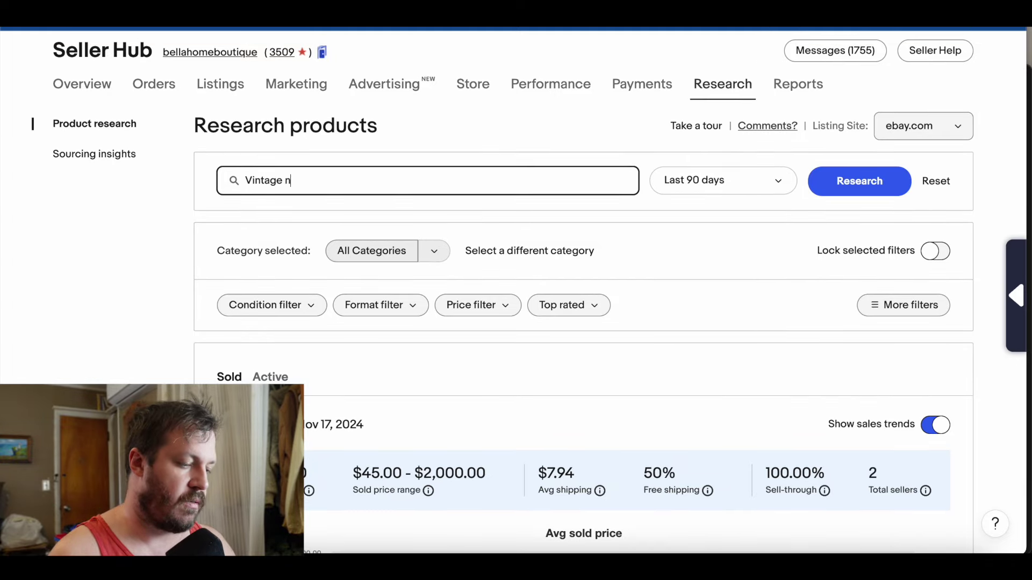
pyautogui.write('irvana ')
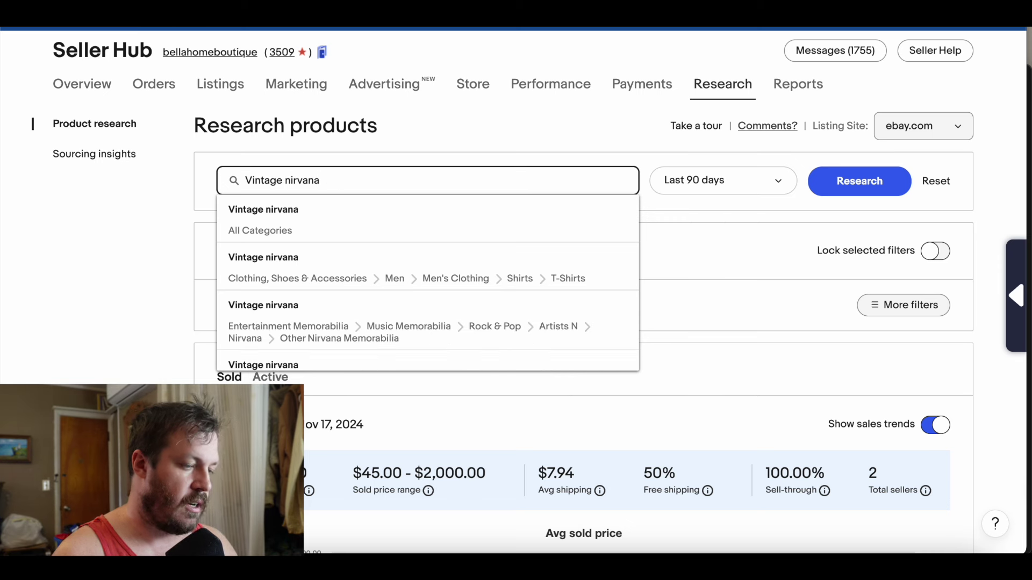
pyautogui.write('t-shirt')
pyautogui.press('Return')
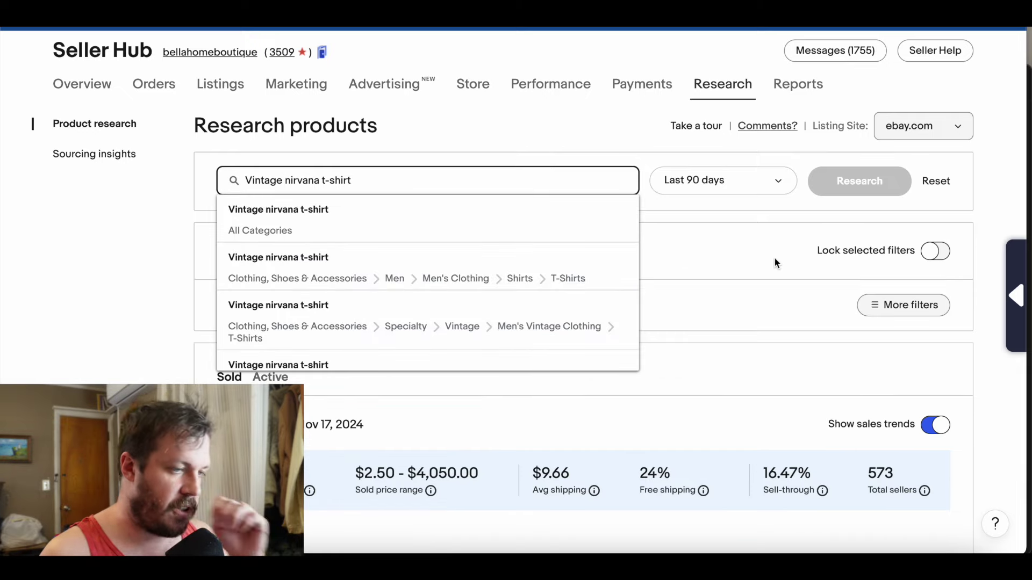
pyautogui.click(517, 146)
# - Sort sold listings by Avg sold price, highlighting the $4,050.00 top sale and its 19 bids
pyautogui.scroll(-5, 594, 309)
pyautogui.scroll(-2, 595, 311)
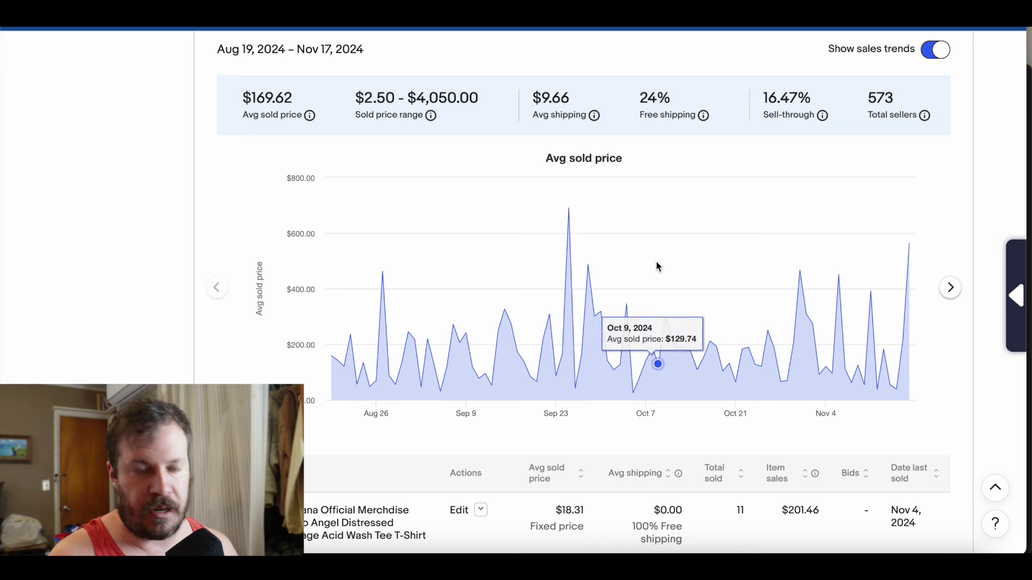
pyautogui.moveTo(572, 213)
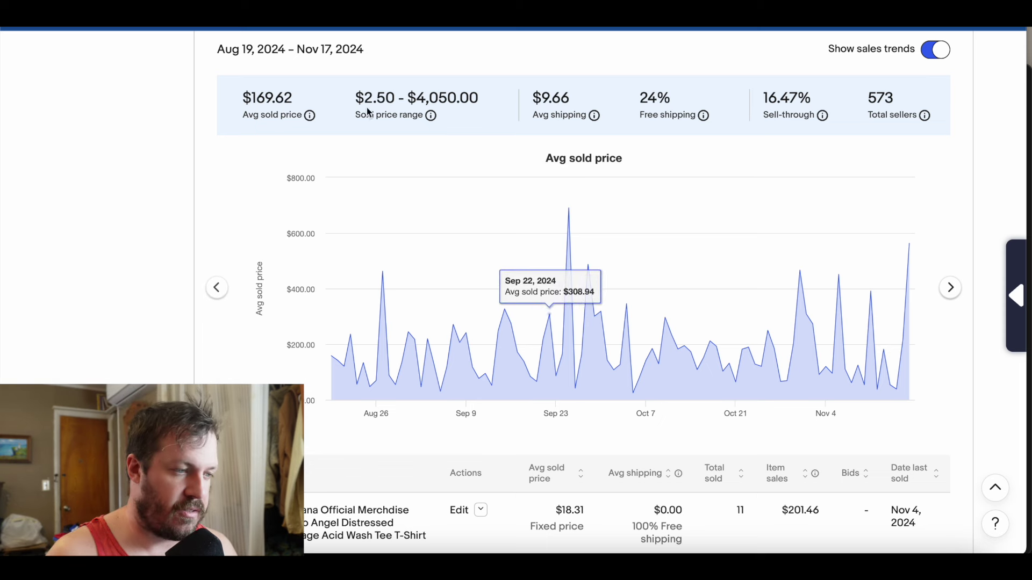
pyautogui.moveTo(419, 99); pyautogui.dragTo(479, 99)
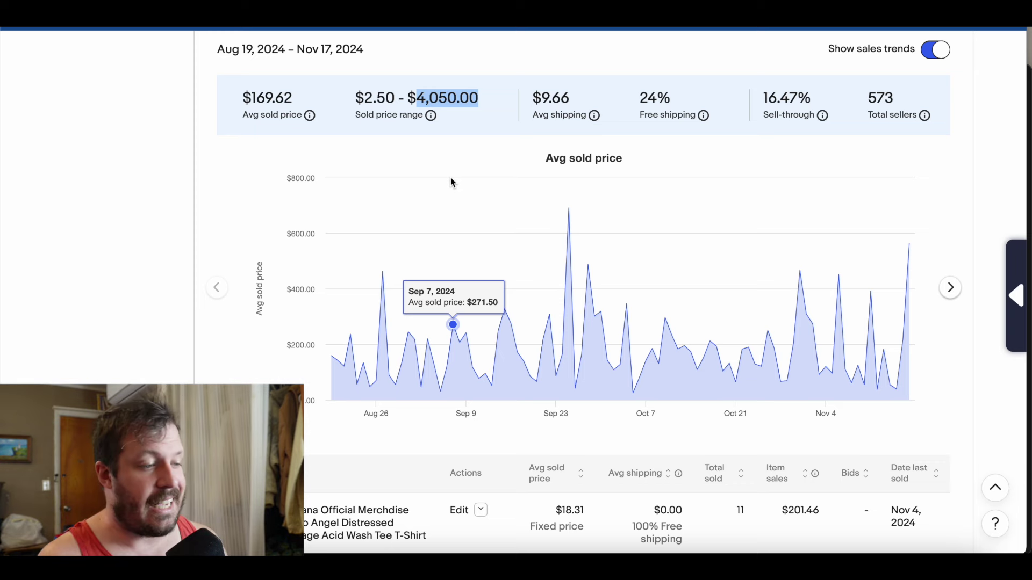
pyautogui.scroll(-4, 450, 182)
pyautogui.click(551, 237)
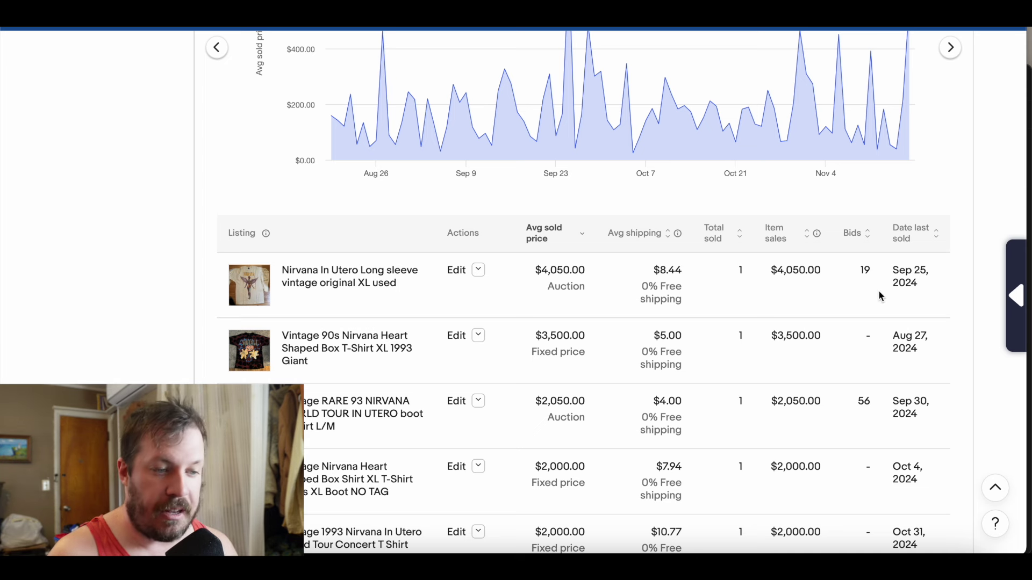
pyautogui.doubleClick(863, 273)
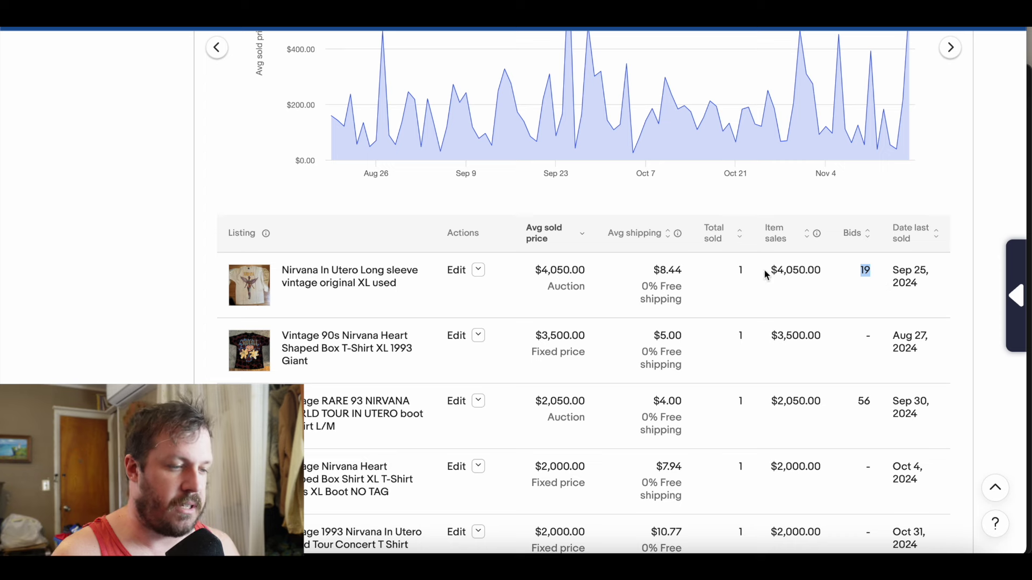
pyautogui.moveTo(777, 270); pyautogui.dragTo(827, 277)
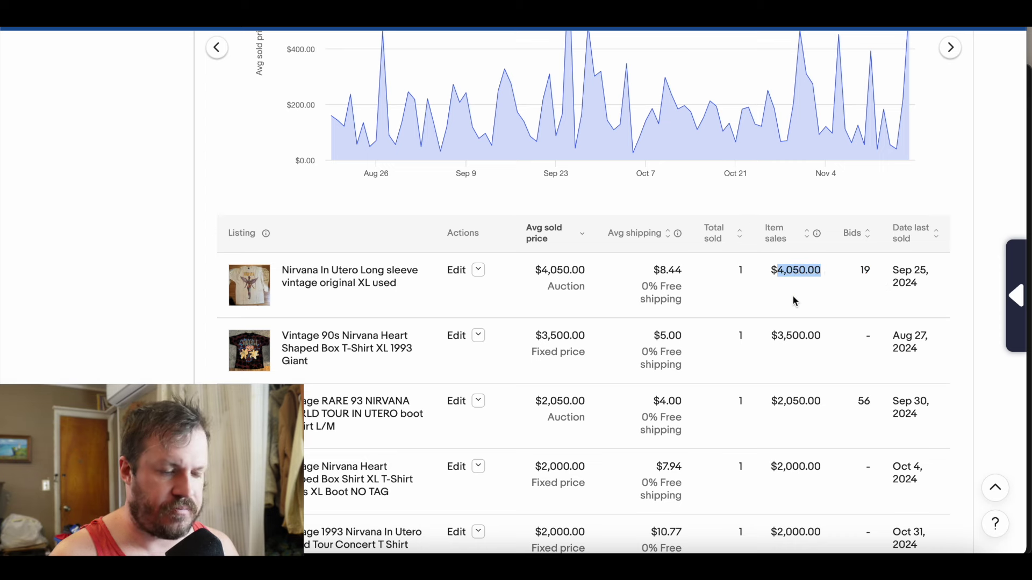
# - Switch the trend chart to Total sold, then to the combined price and total sold chart
pyautogui.scroll(3, 792, 296)
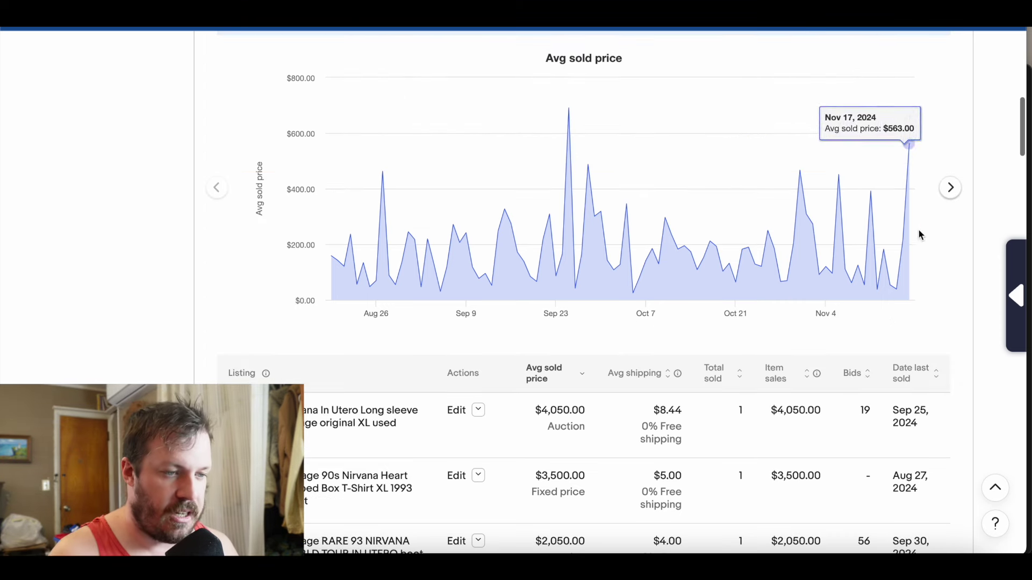
pyautogui.scroll(2, 789, 215)
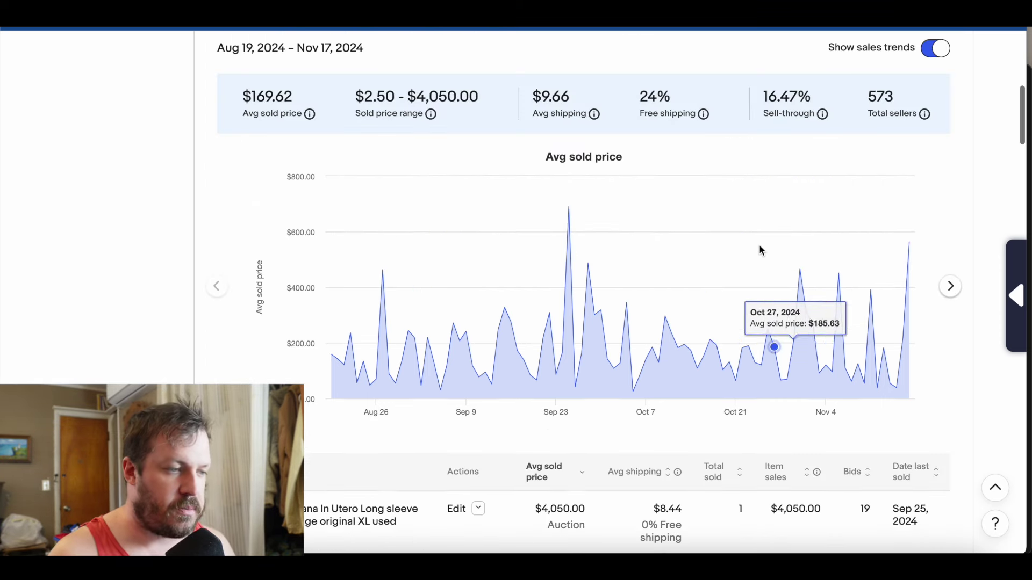
pyautogui.click(950, 287)
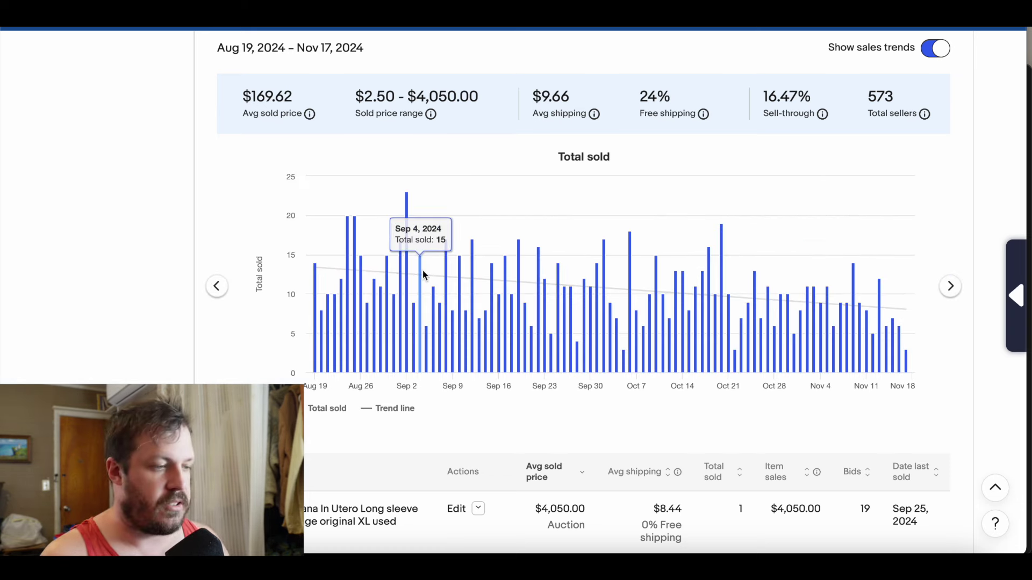
pyautogui.scroll(4, 418, 259)
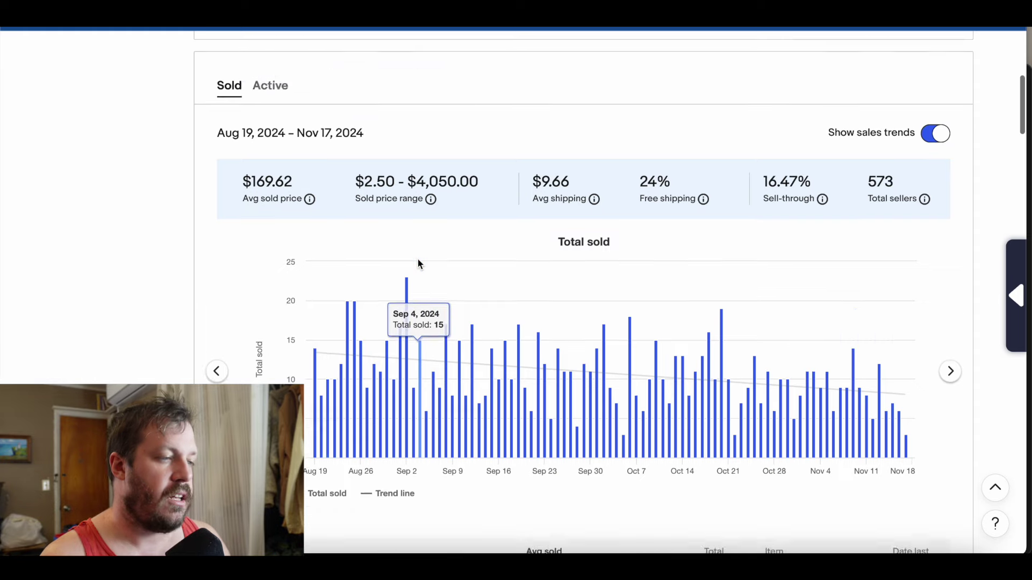
pyautogui.scroll(2, 418, 259)
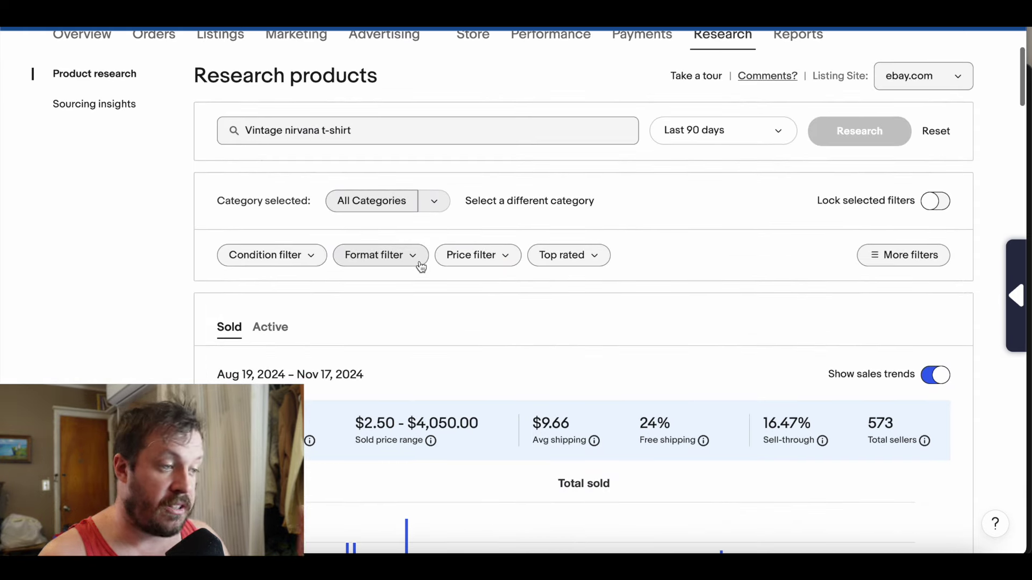
pyautogui.scroll(-2, 437, 355)
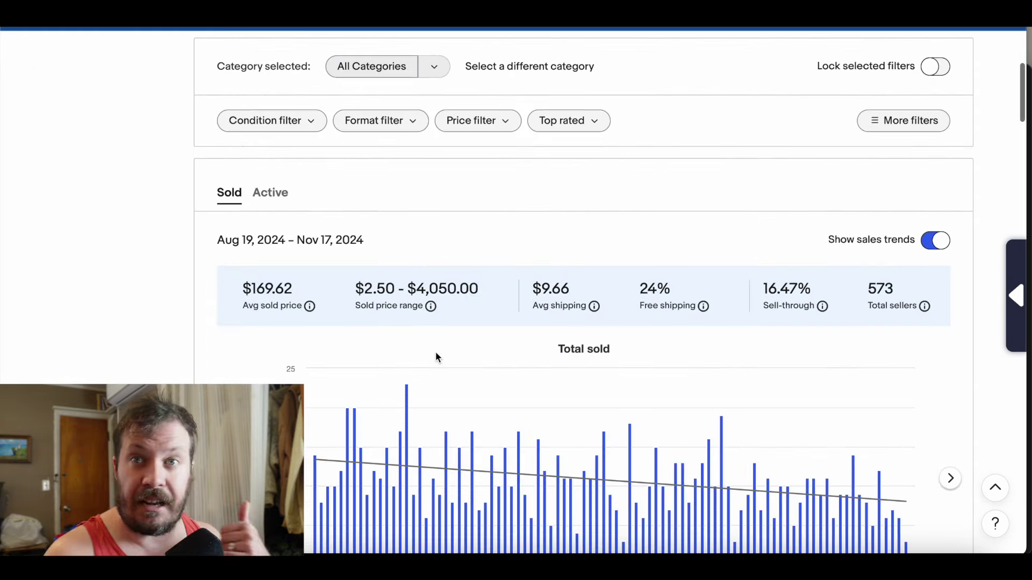
pyautogui.scroll(-2, 436, 356)
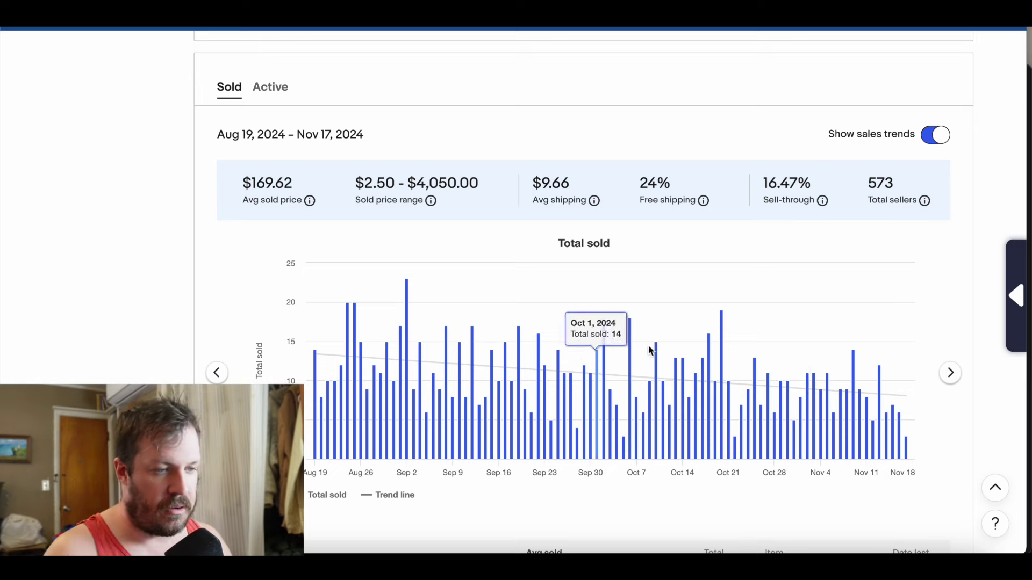
pyautogui.scroll(-1, 971, 394)
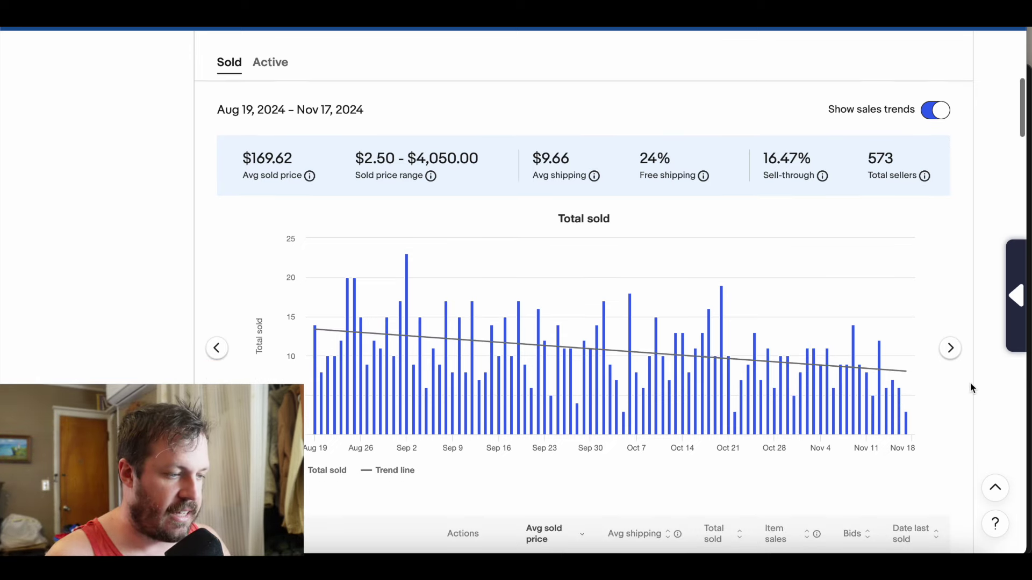
pyautogui.click(950, 331)
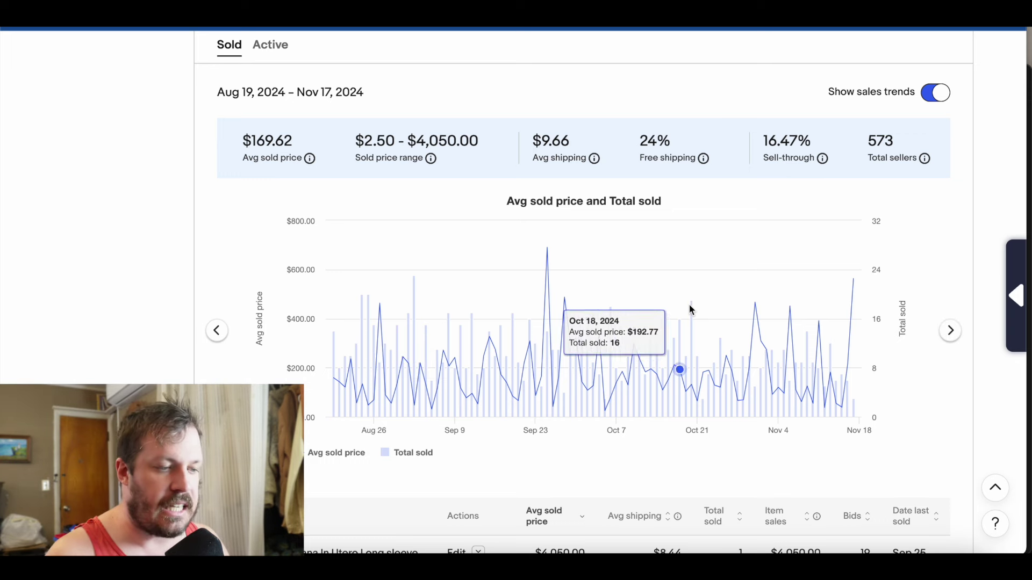
# - Step the Vintage Nirvana trend chart past the listing-price distribution to the Market share chart
pyautogui.click(950, 331)
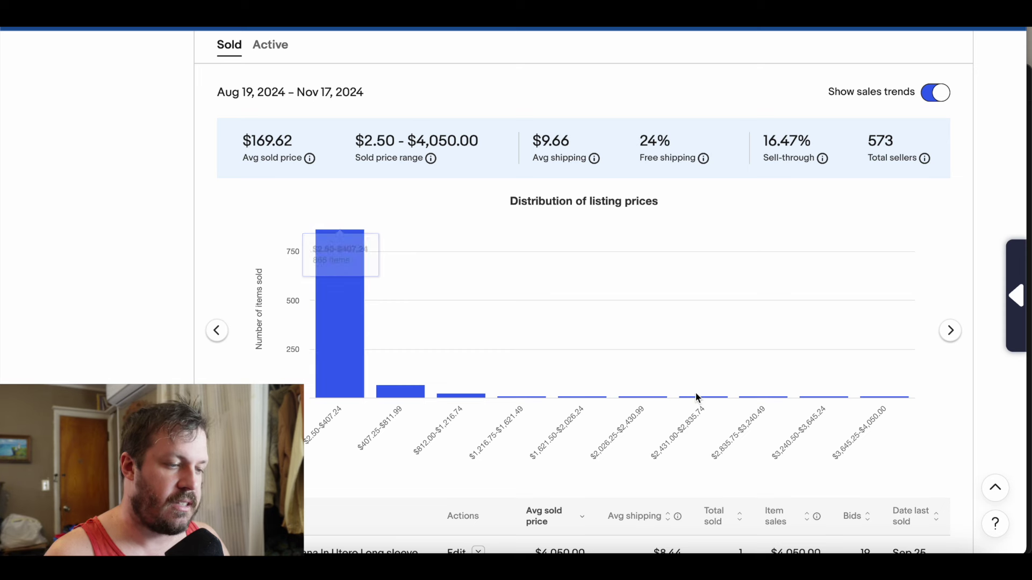
pyautogui.moveTo(360, 297)
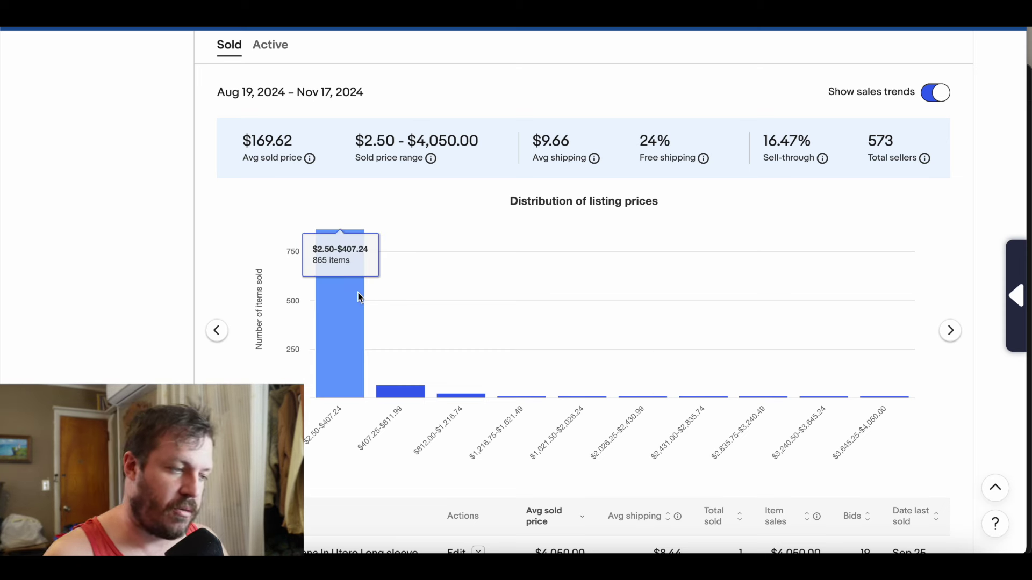
pyautogui.scroll(-2, 360, 297)
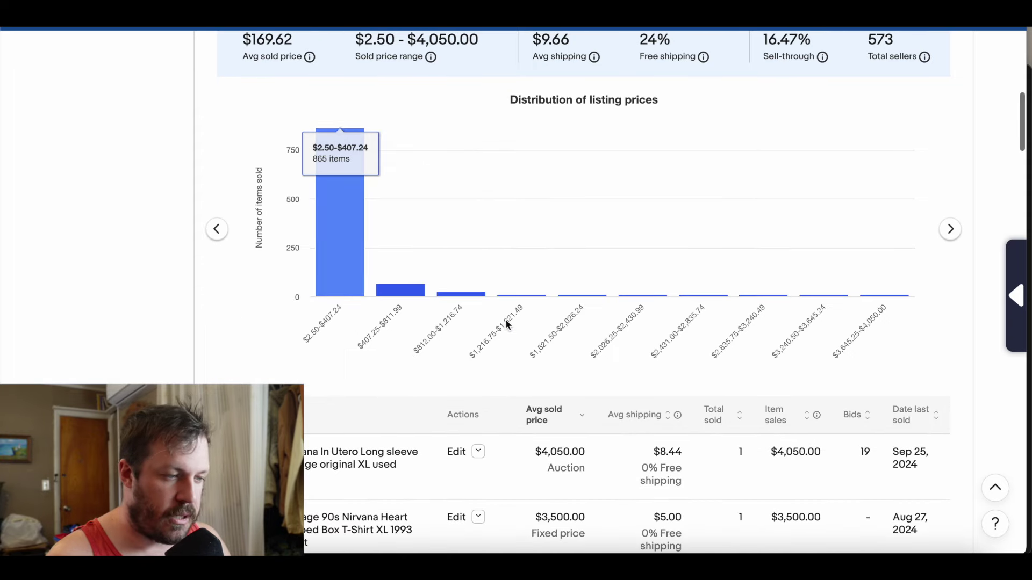
pyautogui.scroll(2, 488, 291)
pyautogui.click(950, 357)
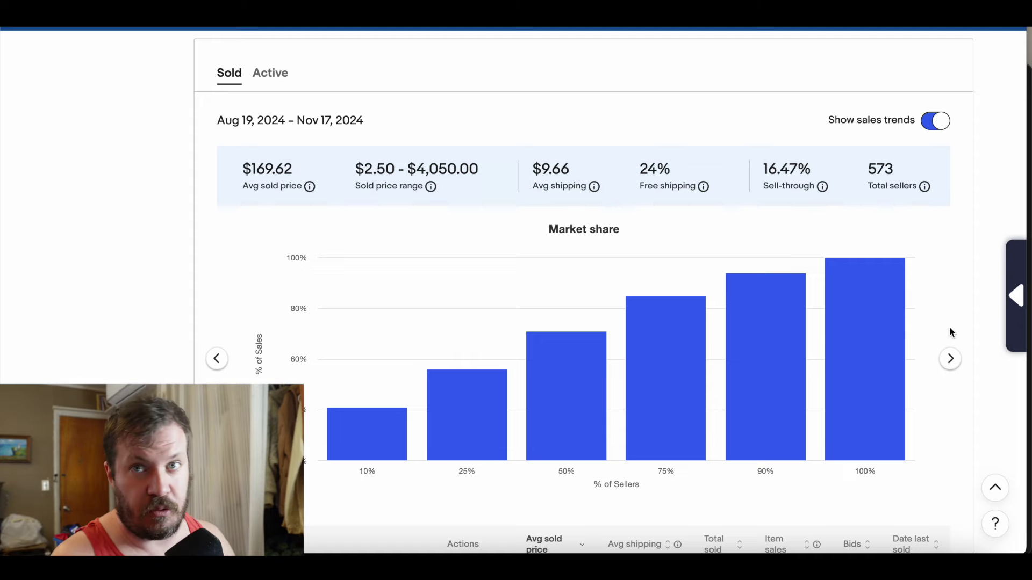
pyautogui.scroll(5, 949, 327)
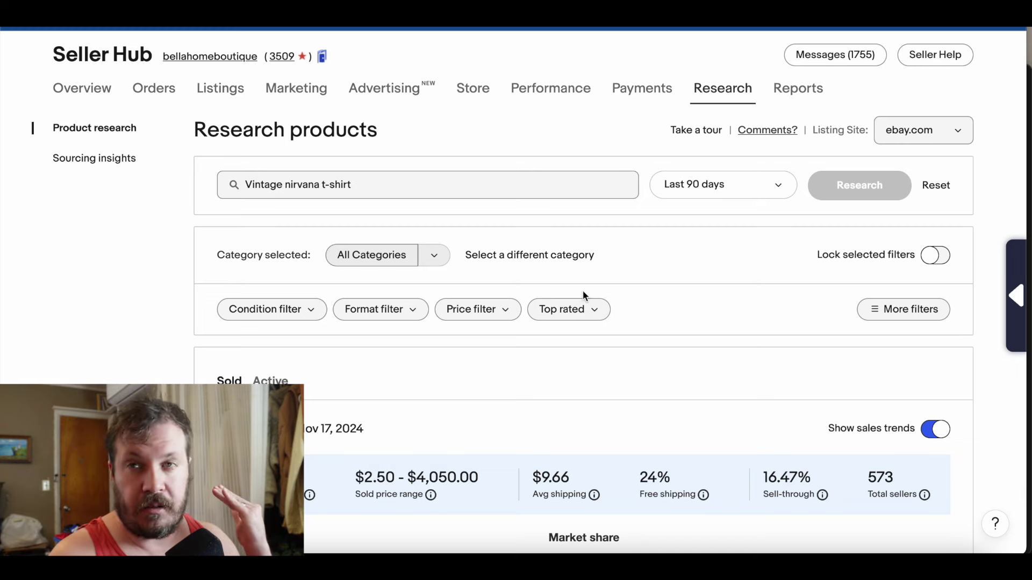
pyautogui.scroll(1, 583, 292)
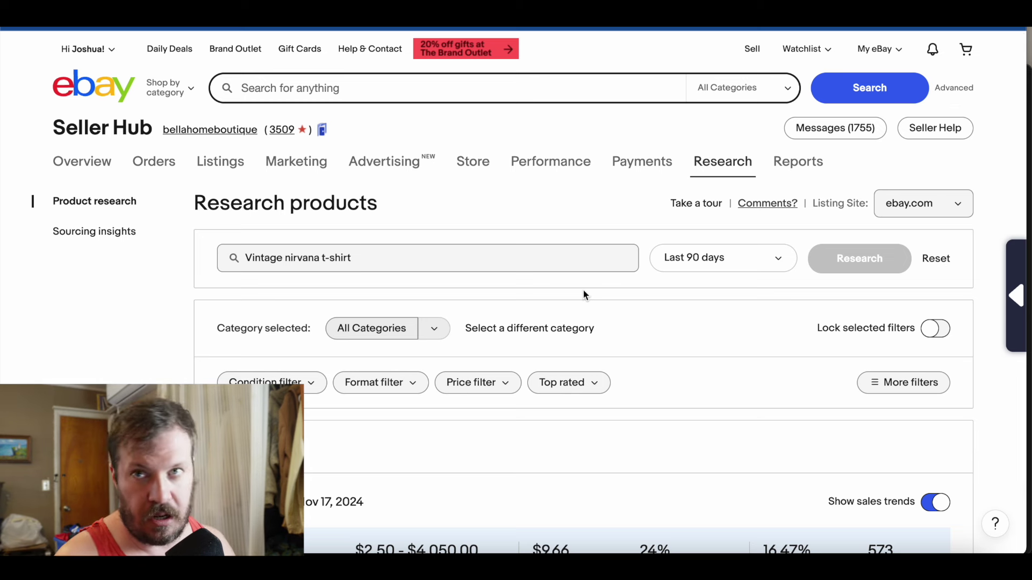
pyautogui.tripleClick(564, 263)
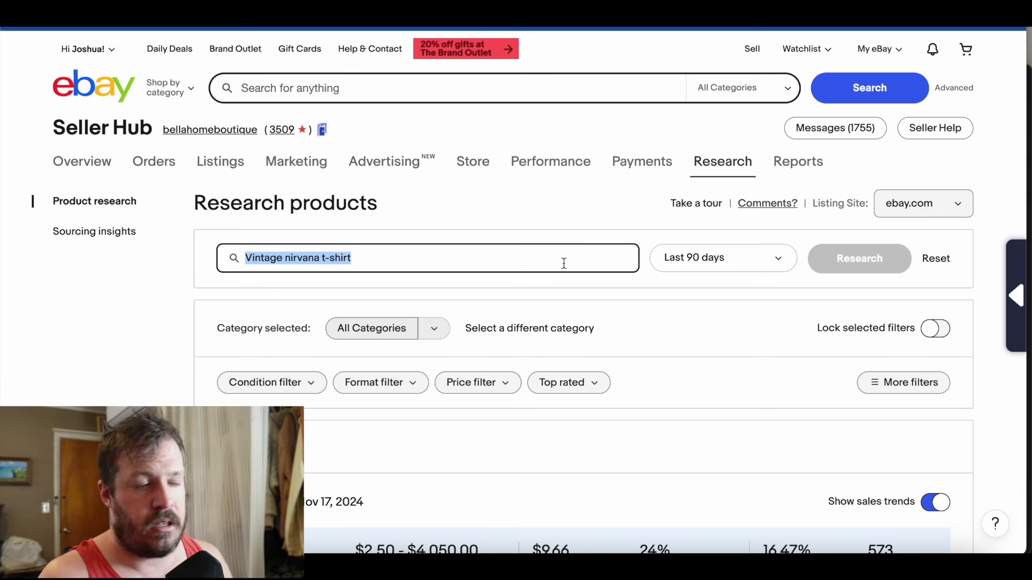
pyautogui.click(557, 225)
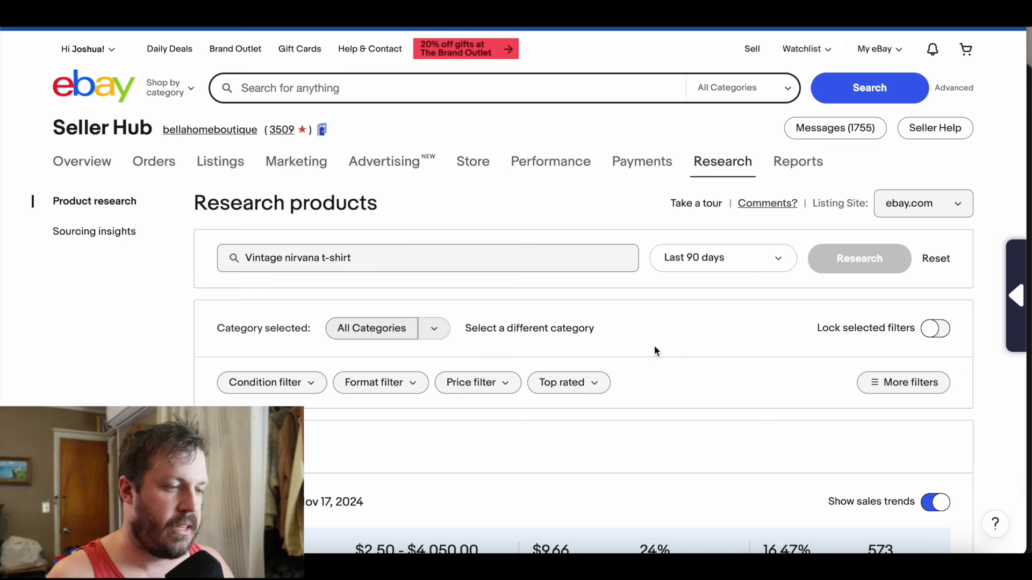
pyautogui.scroll(-3, 655, 350)
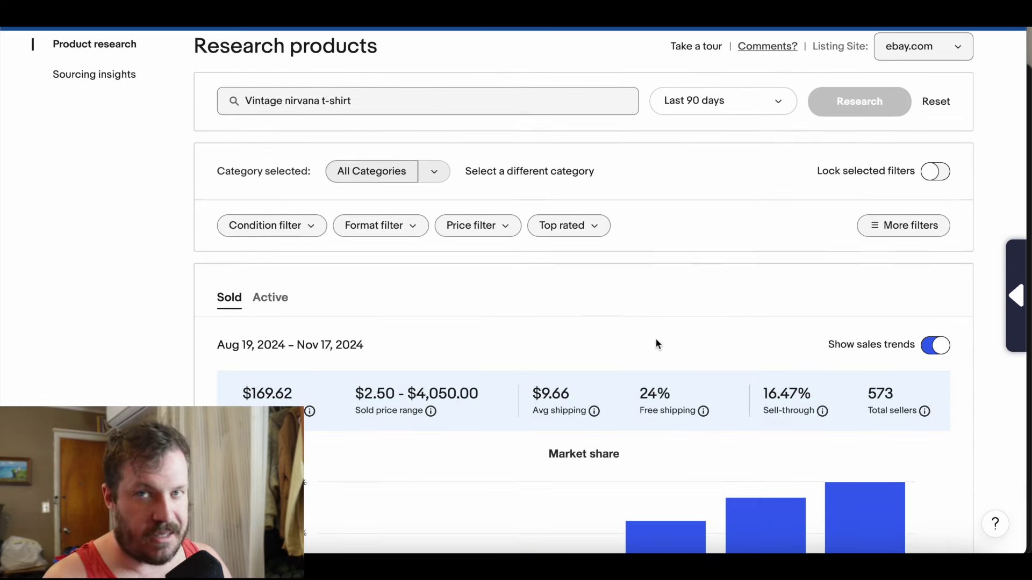
pyautogui.scroll(-2, 656, 340)
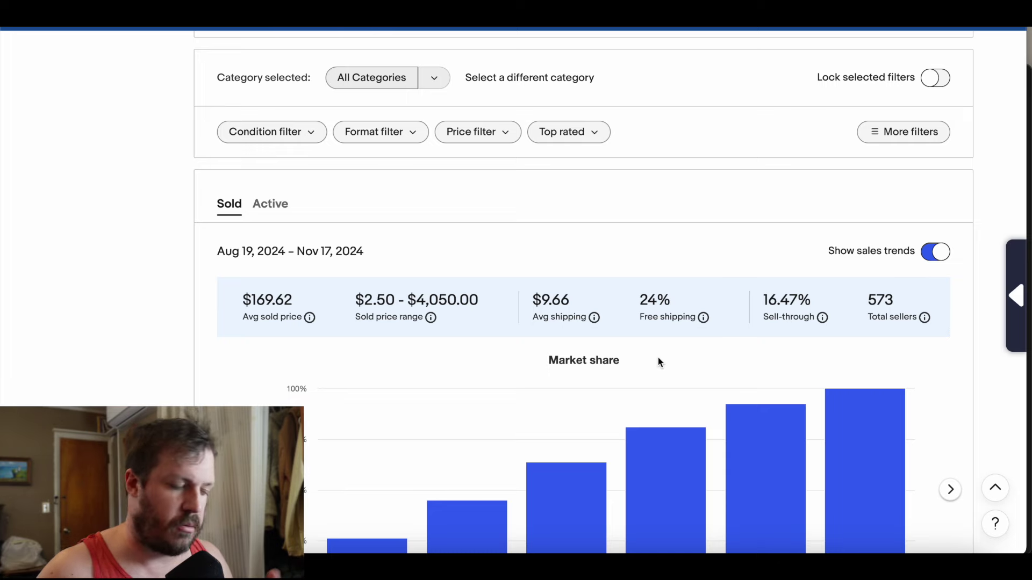
pyautogui.scroll(5, 645, 221)
pyautogui.scroll(-1, 644, 221)
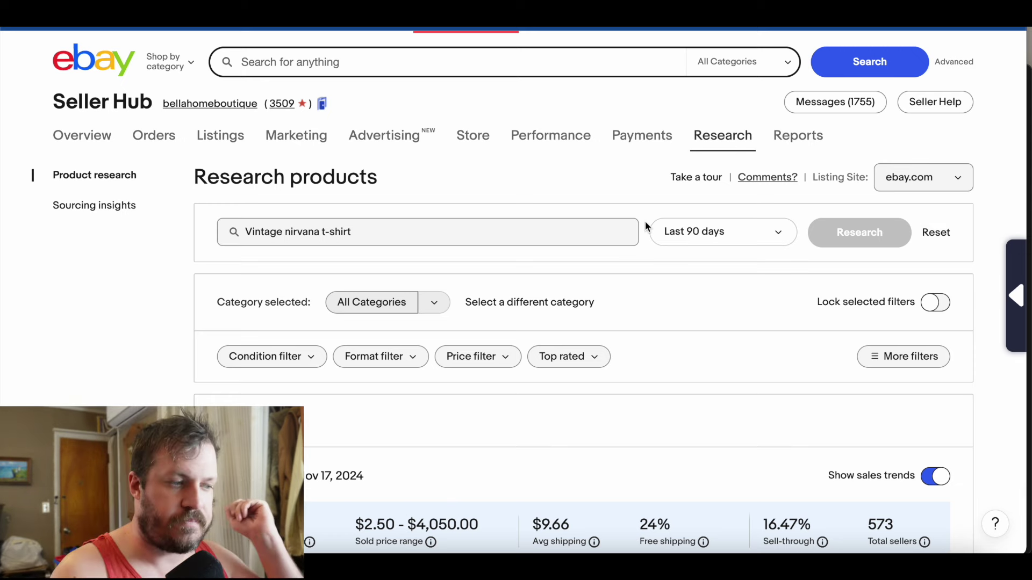
pyautogui.click(571, 245)
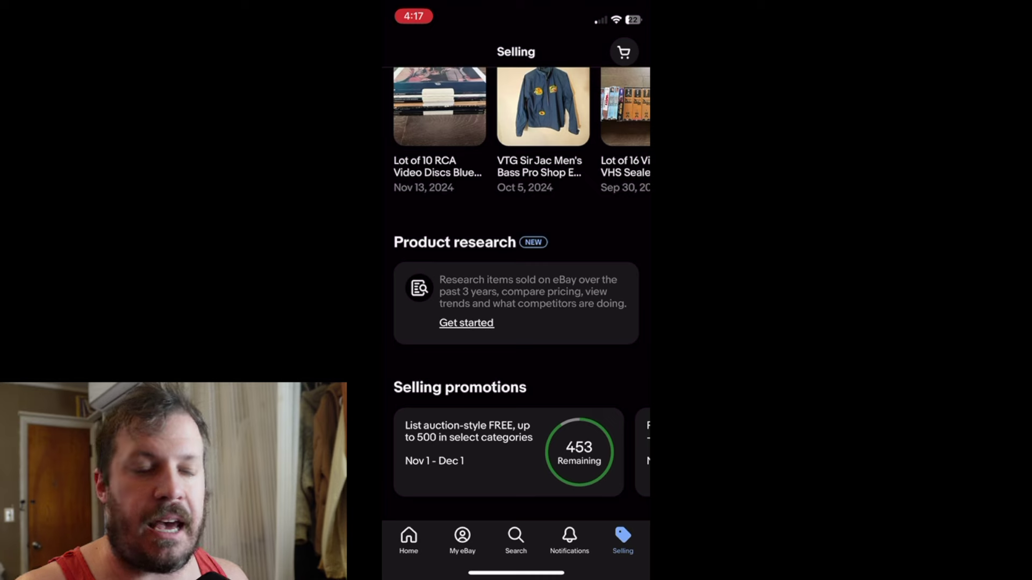
# - Start a new search from the Selling tab's Product research section to get an empty Research products screen
pyautogui.scroll(5, 516, 295)
pyautogui.scroll(-8, 516, 296)
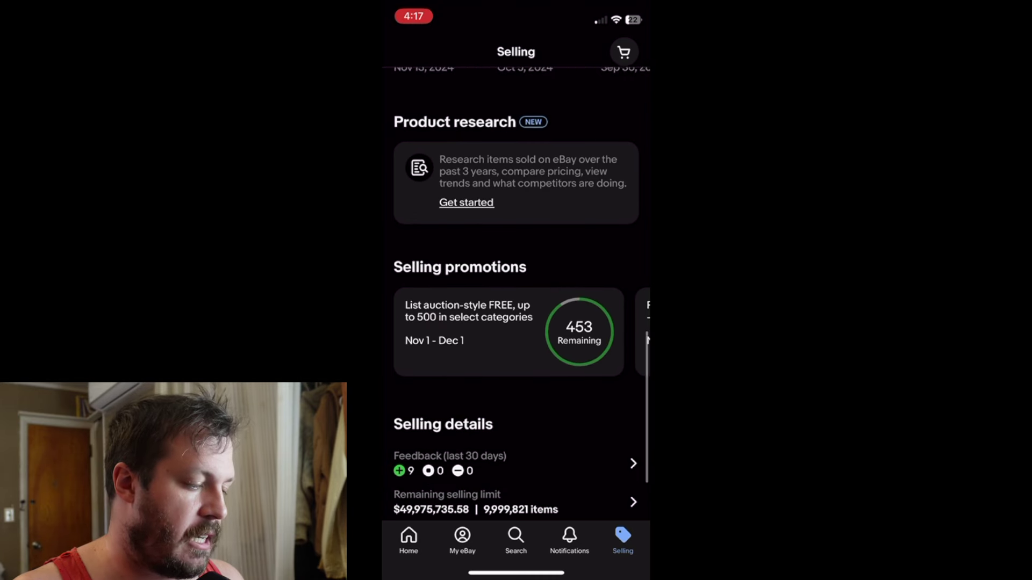
pyautogui.scroll(2, 516, 295)
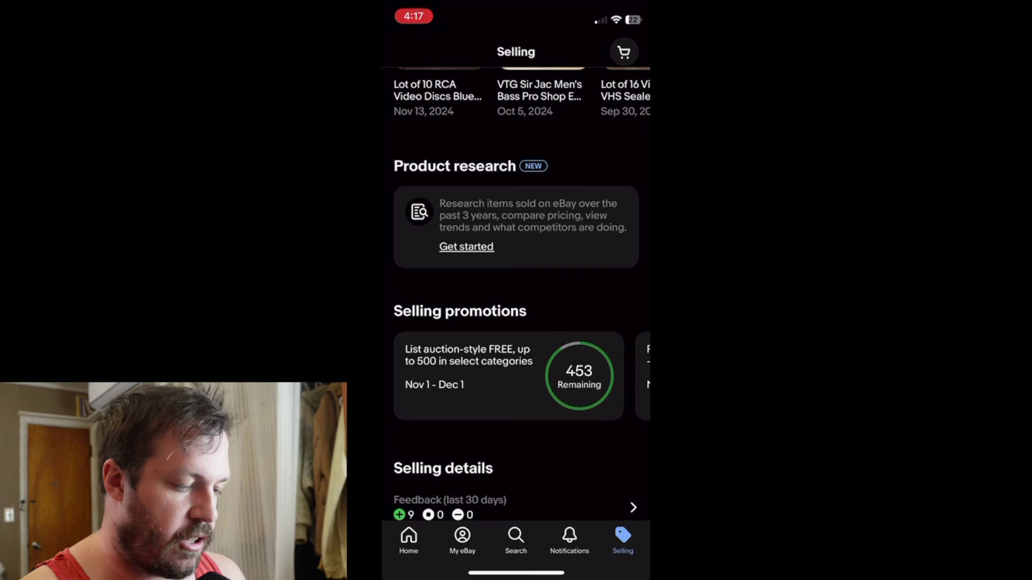
pyautogui.click(466, 247)
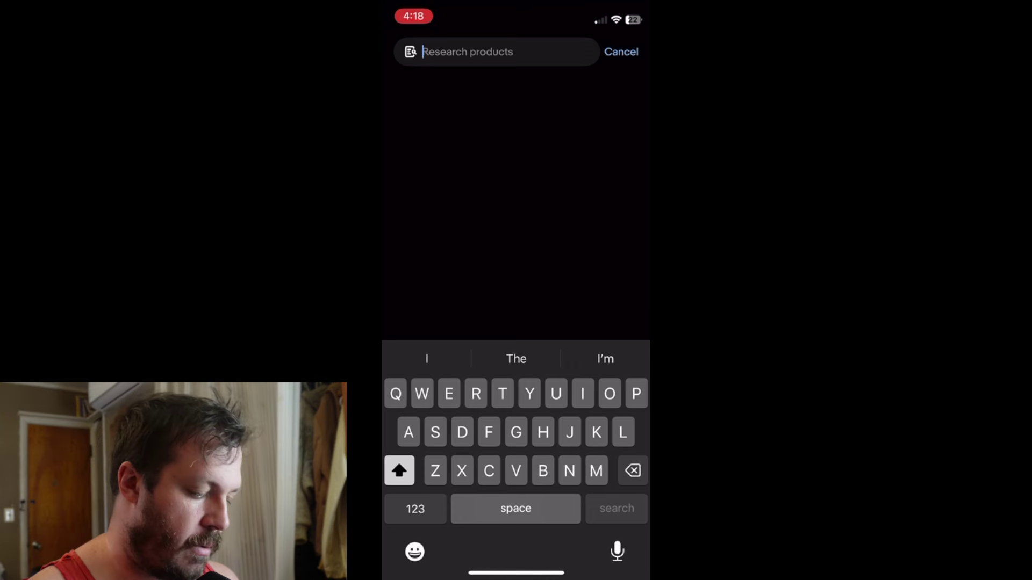
# - Search sold listings for 'Alice in chains t-shirt' and review the $49.74 average, 14.05% sell-through results
pyautogui.write('Ni')
pyautogui.press('BackSpace')
pyautogui.press('BackSpace')
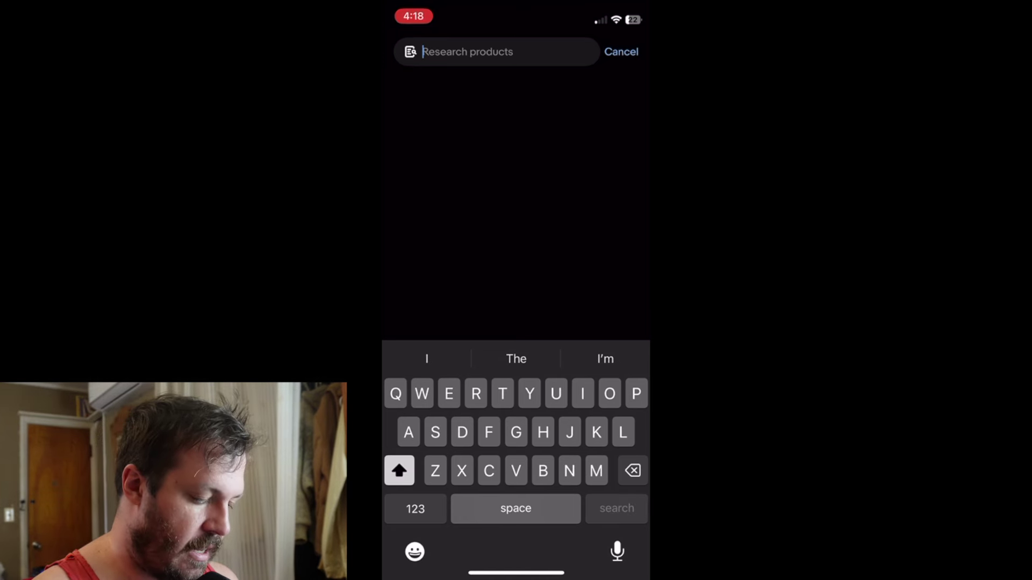
pyautogui.write('Alice in')
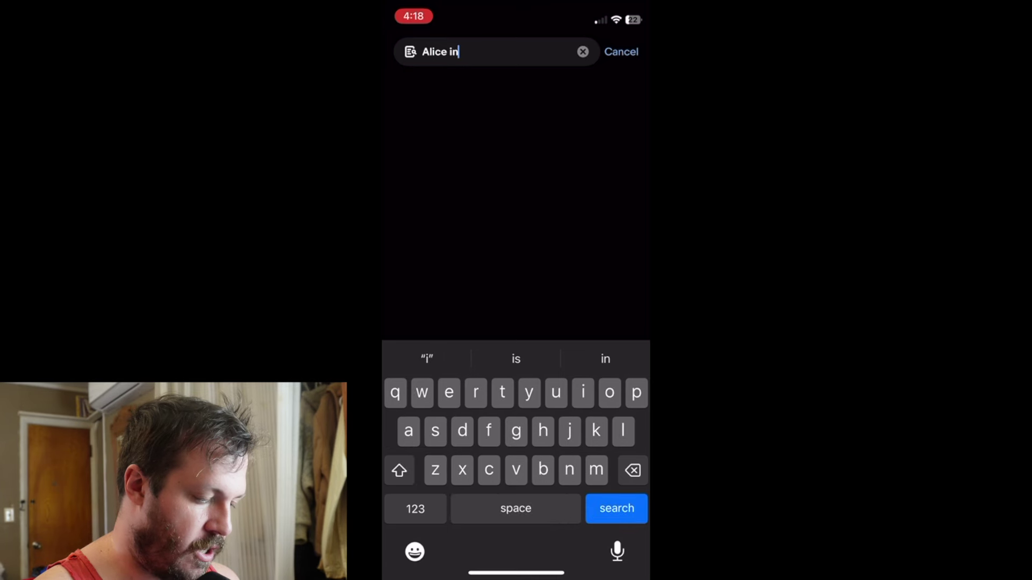
pyautogui.write(' chains t-')
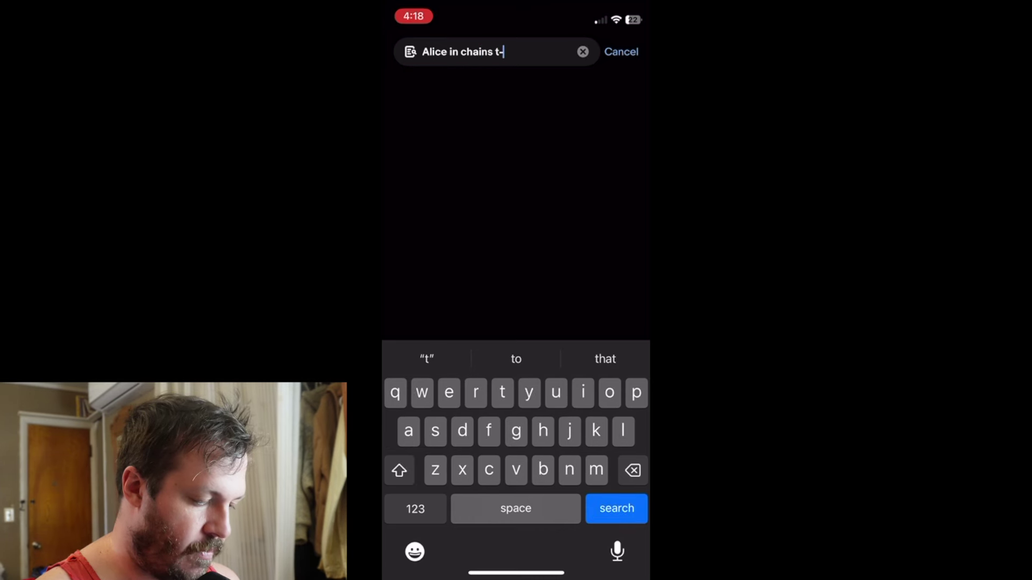
pyautogui.write('shirt')
pyautogui.press('Return')
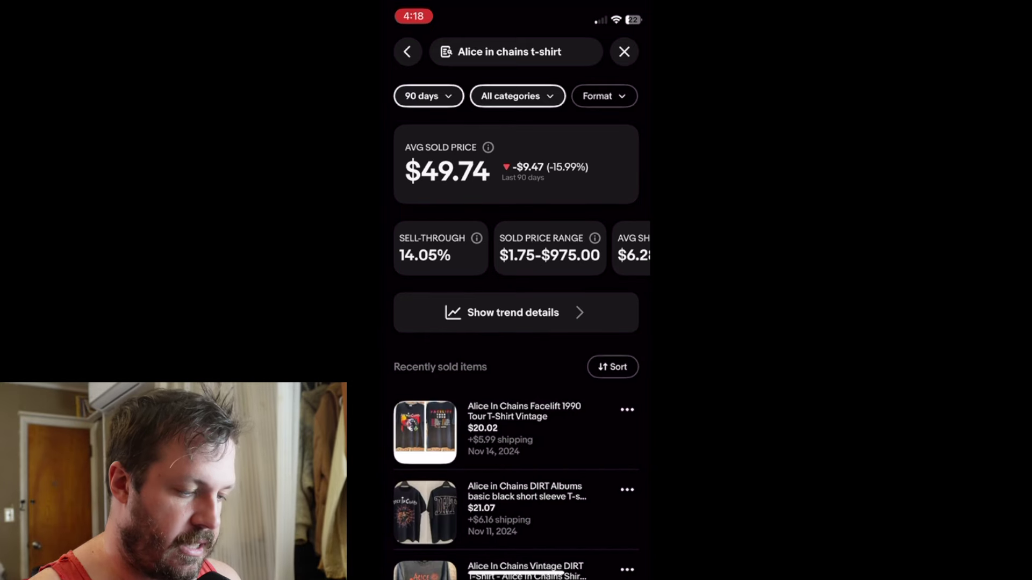
pyautogui.scroll(-1, 516, 322)
pyautogui.scroll(1, 515, 322)
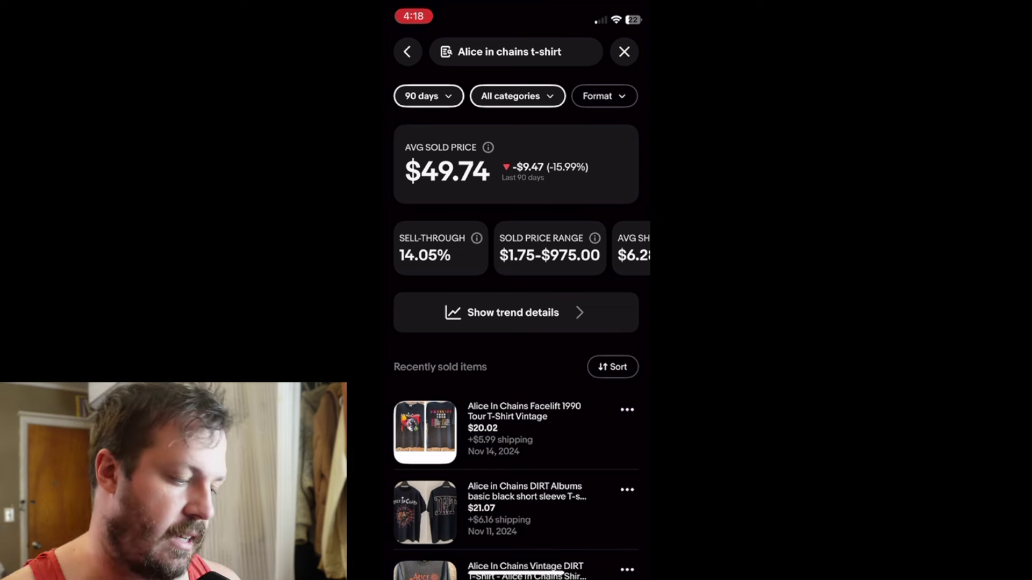
pyautogui.scroll(-3, 516, 322)
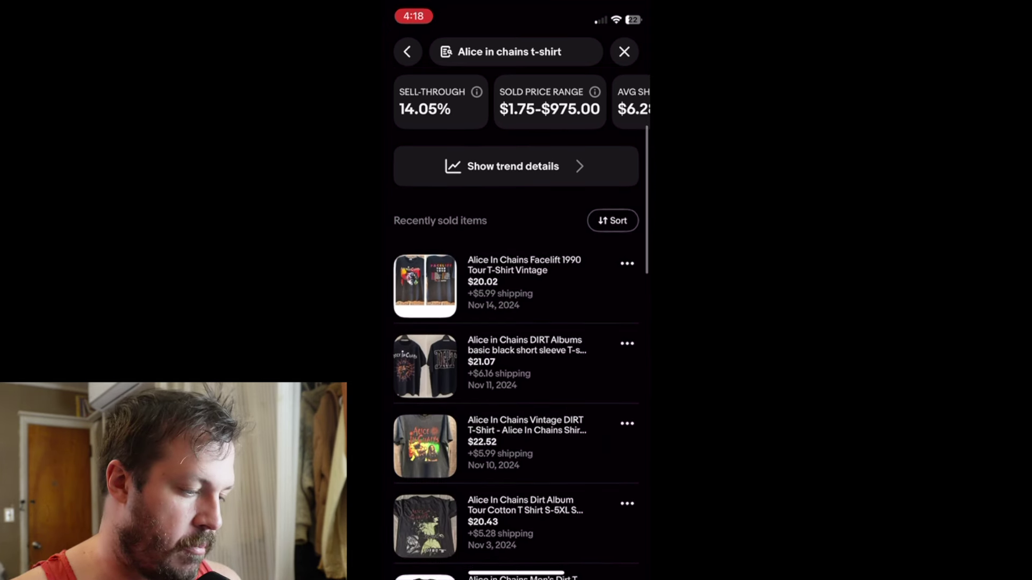
pyautogui.scroll(1, 516, 322)
# - Sort the sold Alice in chains t-shirts by Highest price and browse the stats cards and list
pyautogui.click(612, 310)
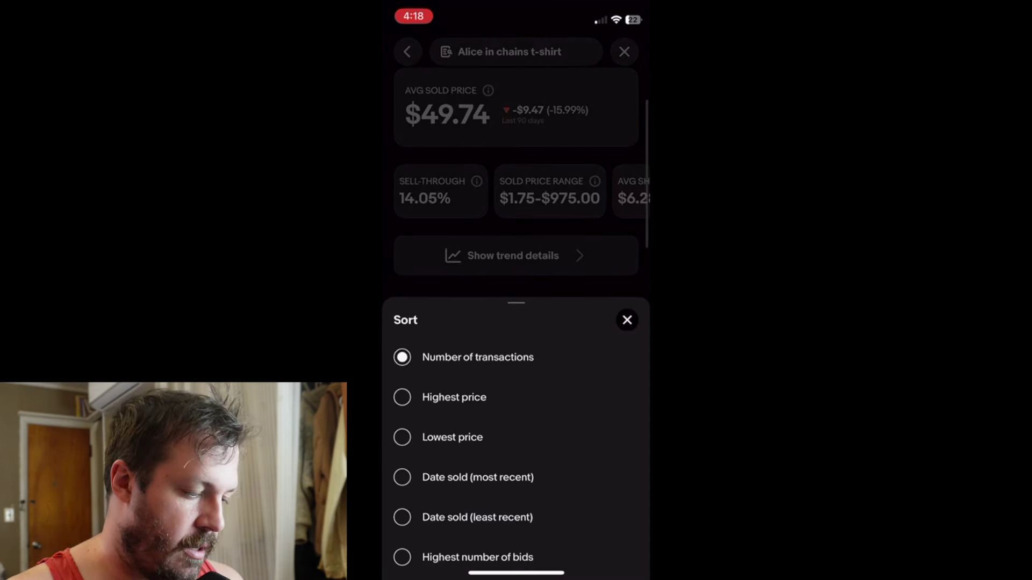
pyautogui.click(454, 396)
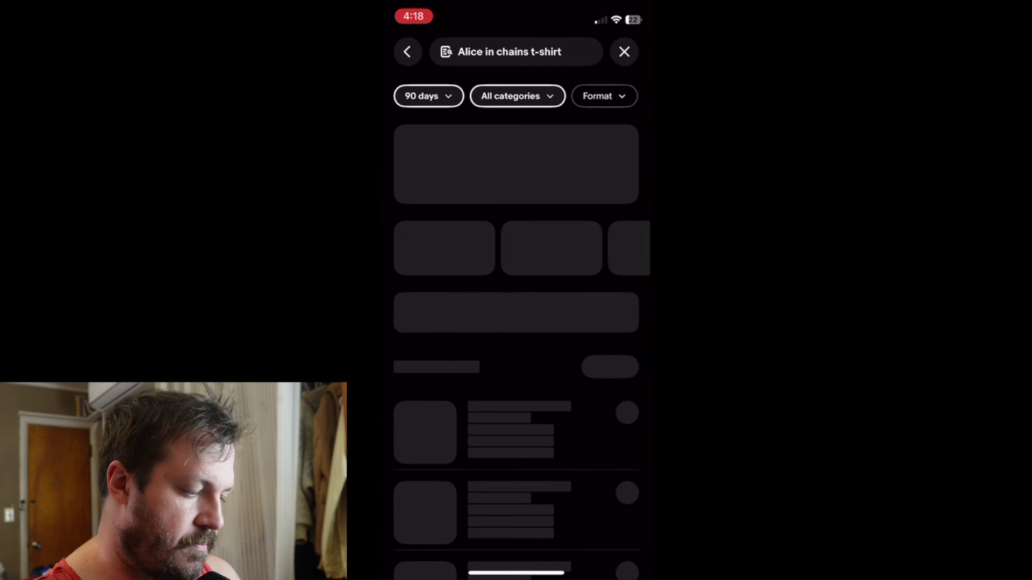
pyautogui.scroll(-1, 516, 322)
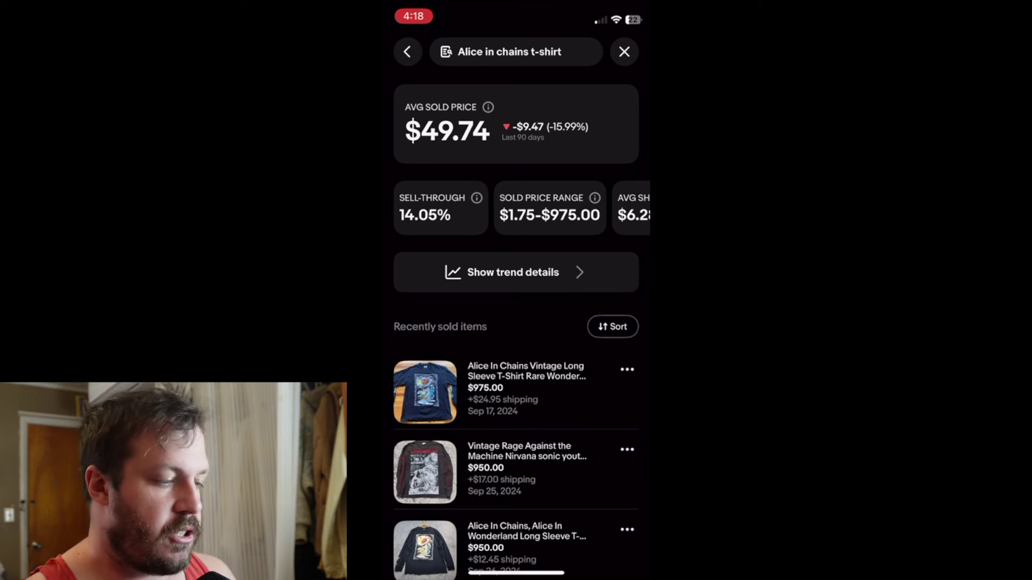
pyautogui.scroll(2, 516, 333)
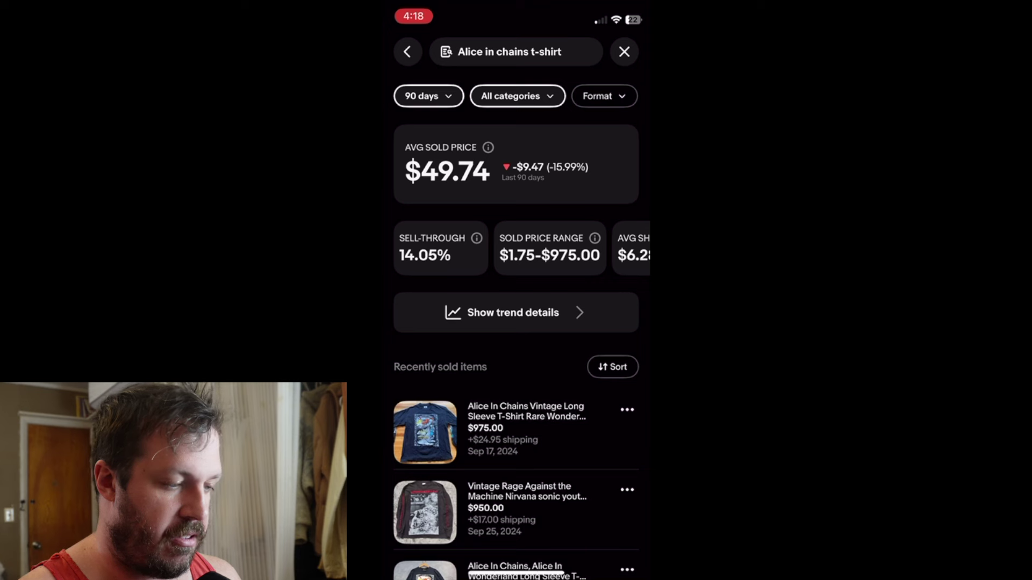
pyautogui.hscroll(5, 516, 248)
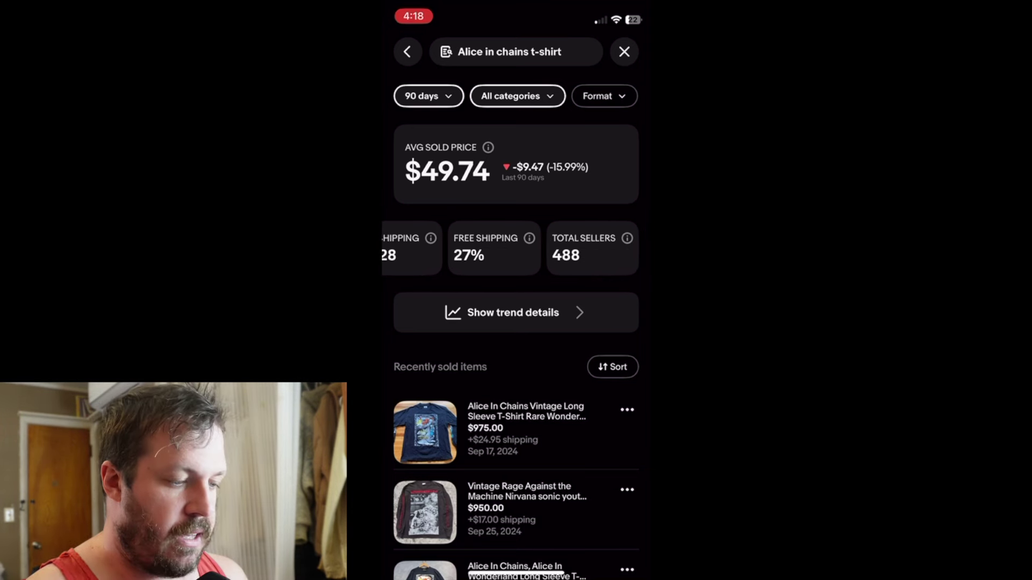
pyautogui.scroll(-5, 515, 322)
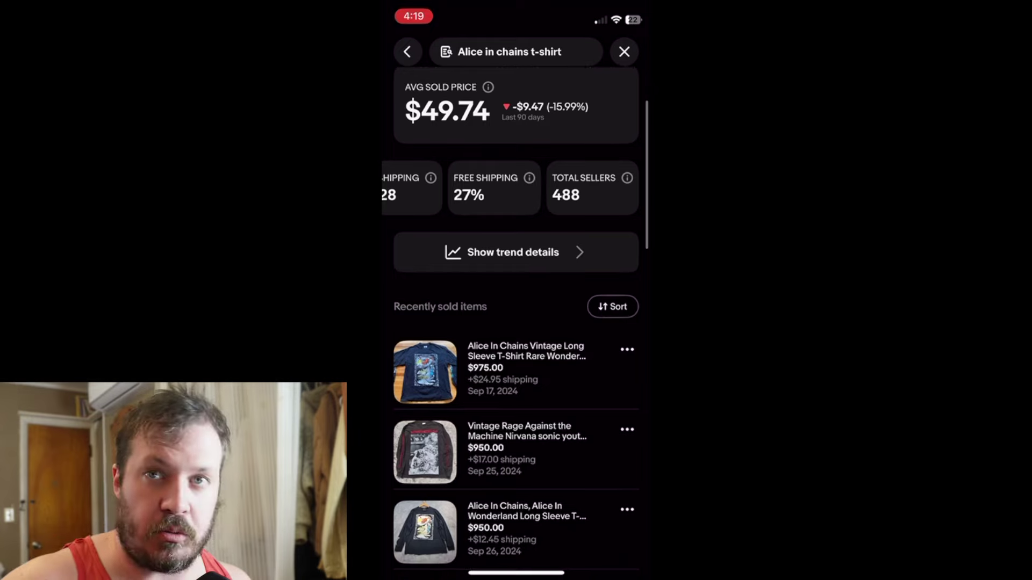